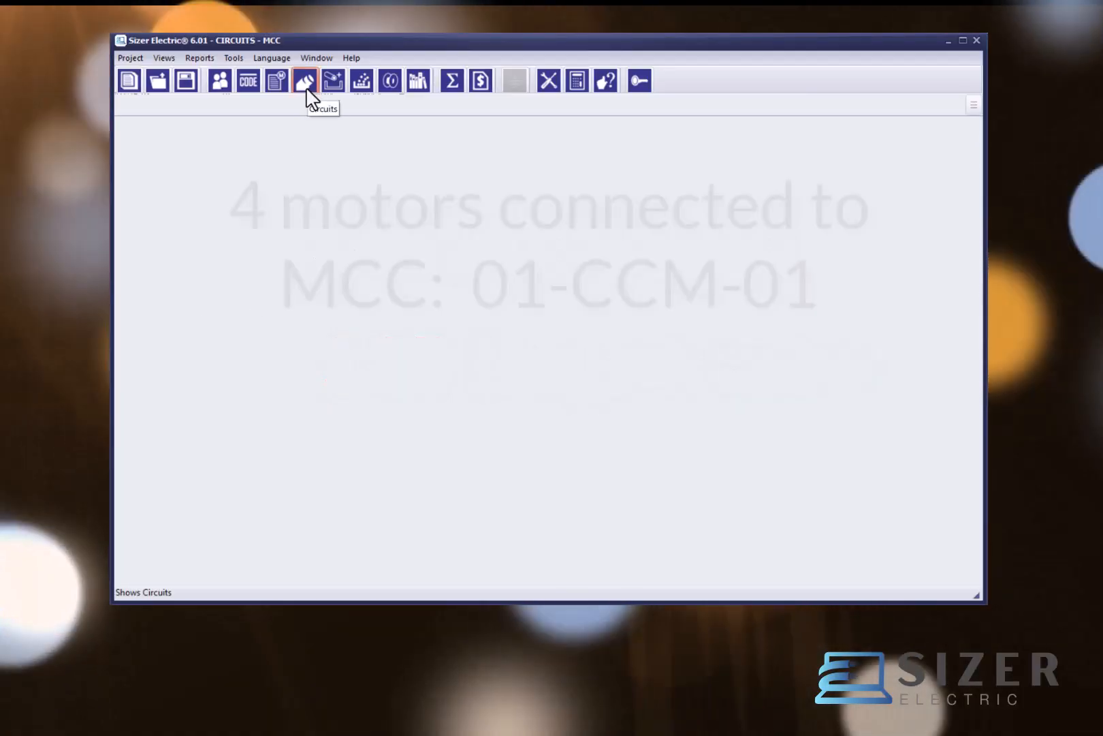
# Open the project's circuits list and go through the motor circuits from MOTOR-01-F to MOTOR-04-F
pyautogui.click(307, 97)
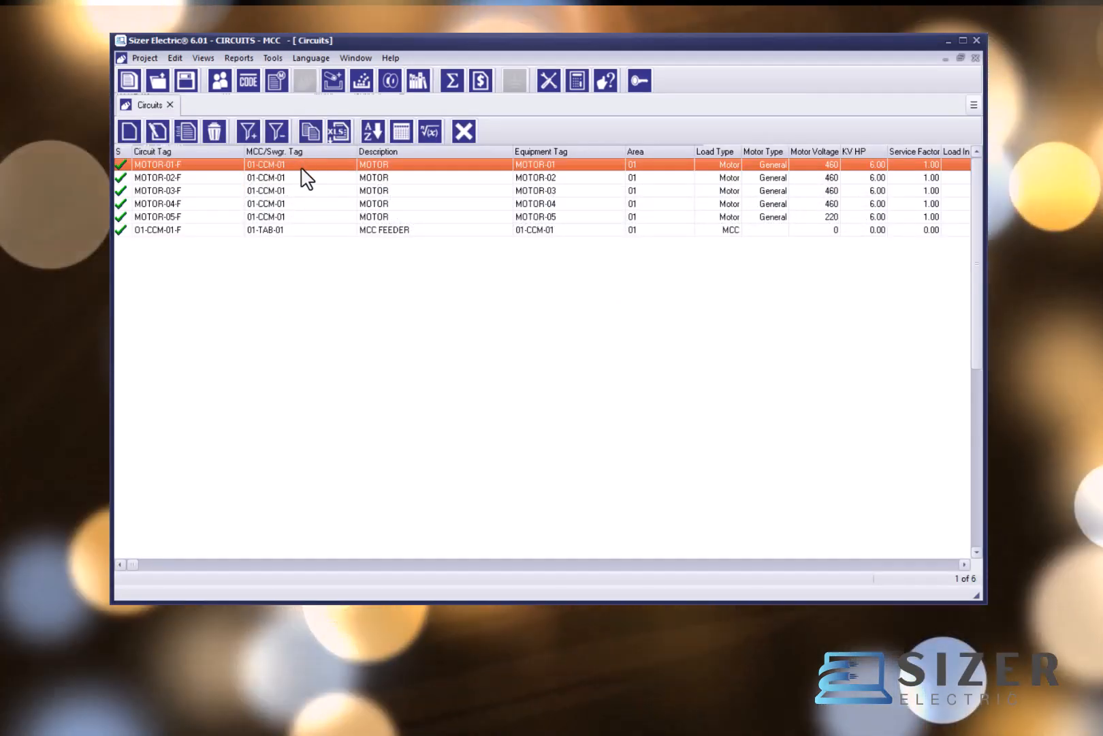
pyautogui.press('Down')
pyautogui.press('Down')
pyautogui.press('Down')
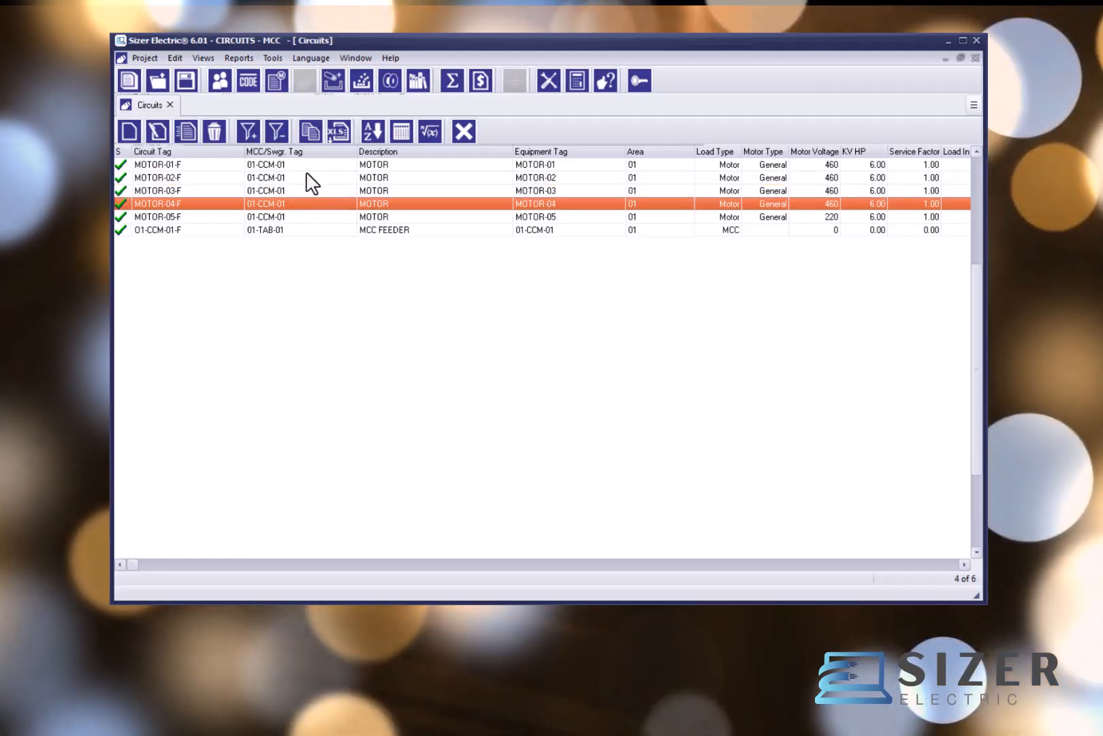
pyautogui.press('Home')
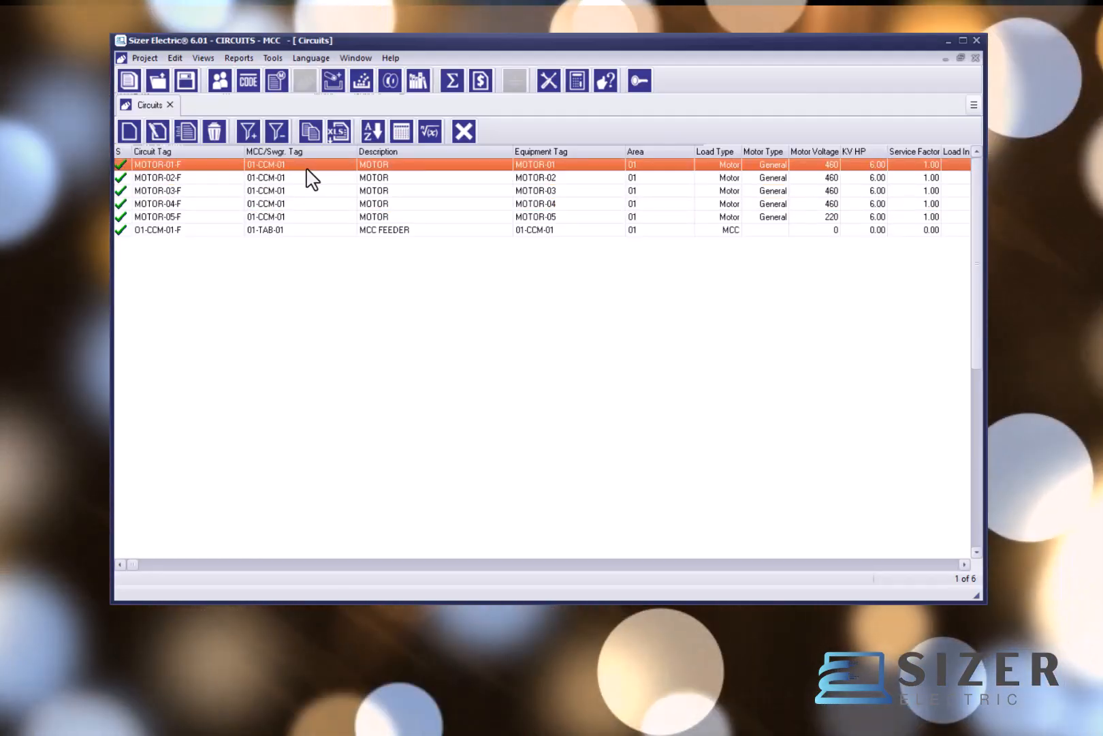
# Try unchecking the equipment tag in the circuit data of MOTOR-01-F, and close the circuit without saving
pyautogui.press('Return')
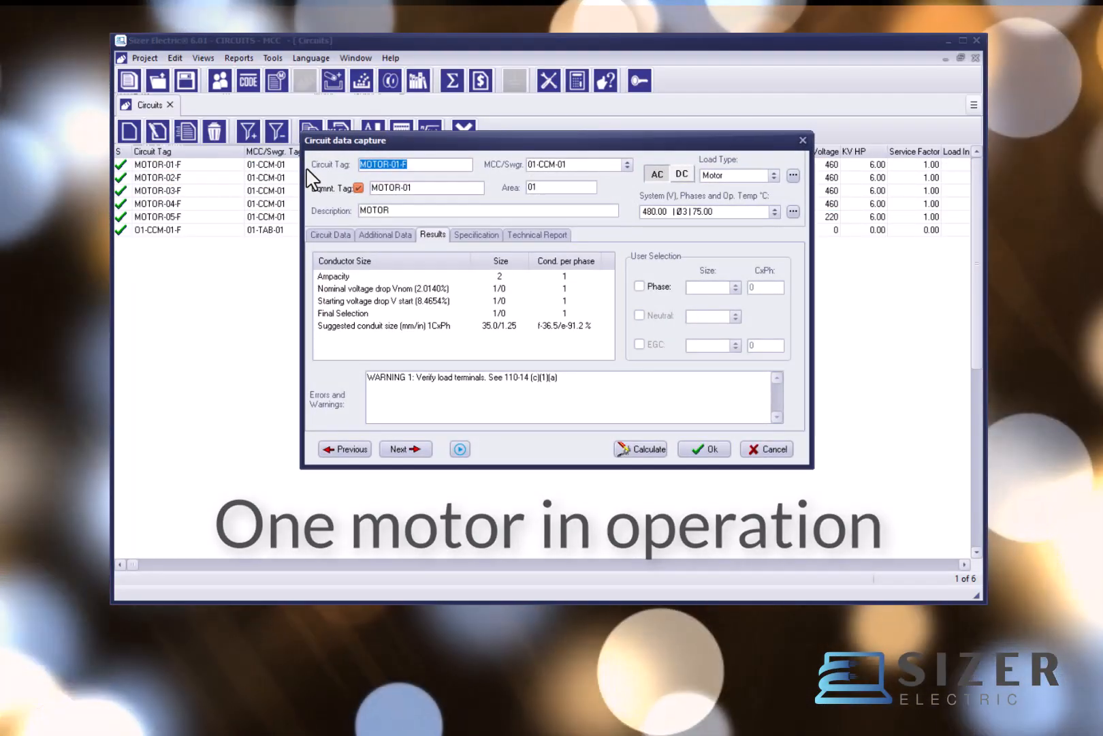
pyautogui.click(331, 235)
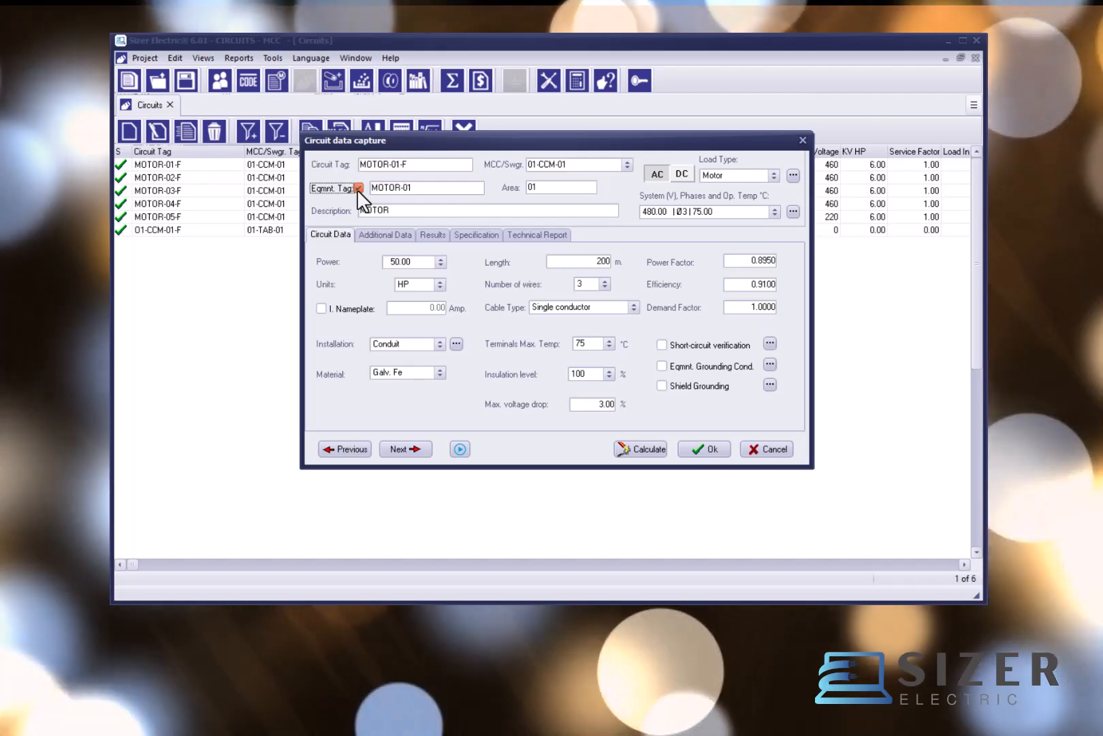
pyautogui.click(358, 188)
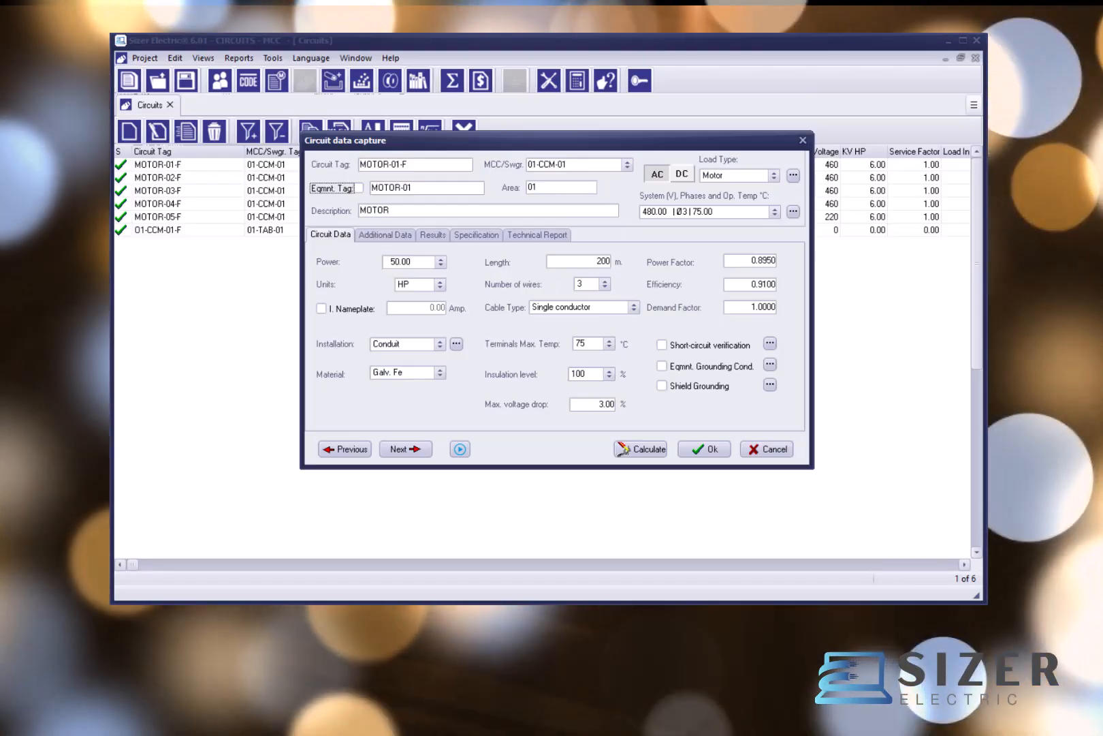
pyautogui.click(803, 139)
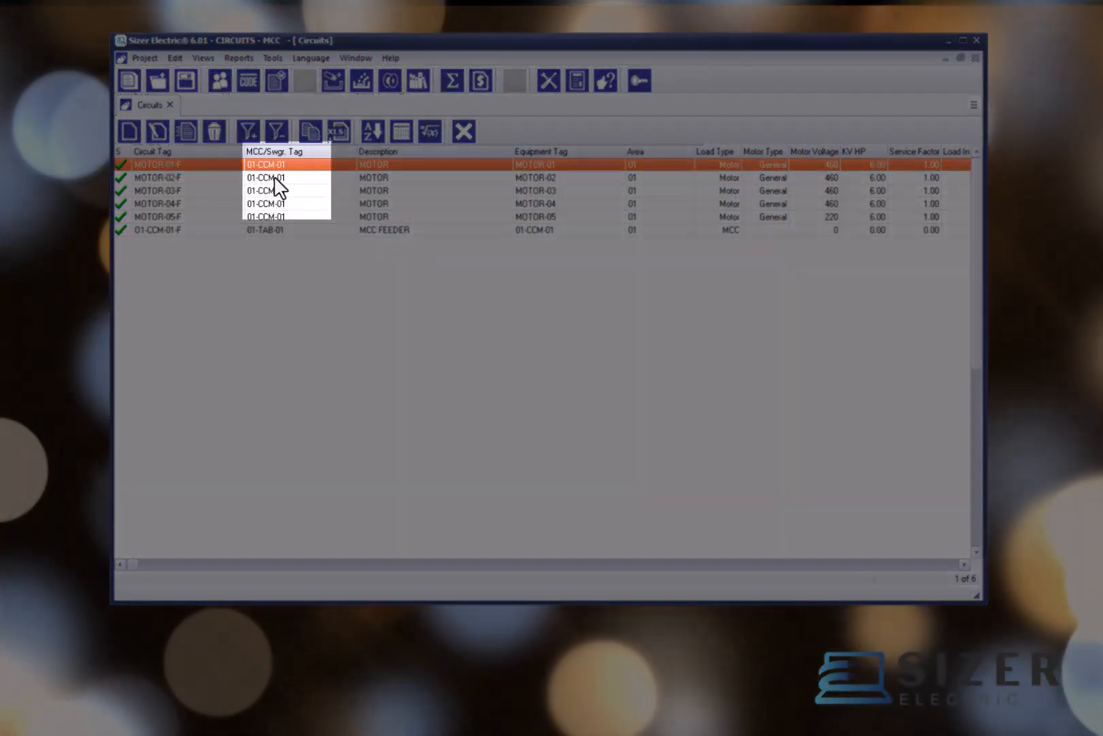
# Go through the motor circuits in the list and check the MCC each one is connected to
pyautogui.click(278, 191)
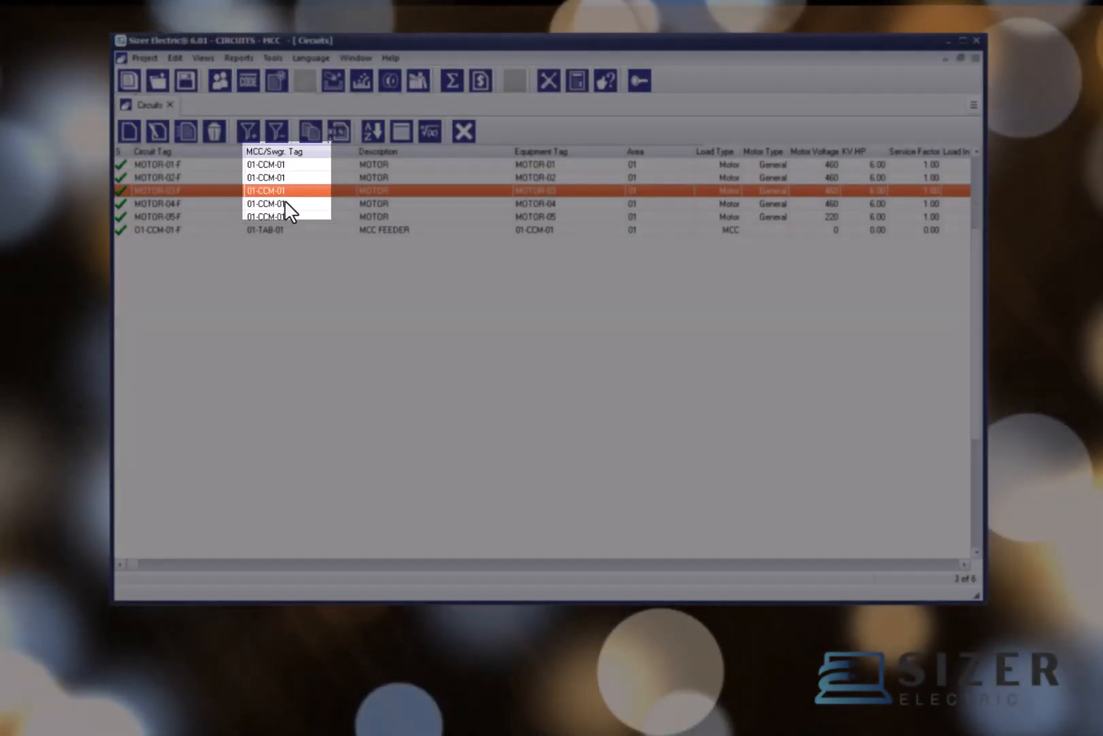
pyautogui.click(285, 205)
pyautogui.click(284, 212)
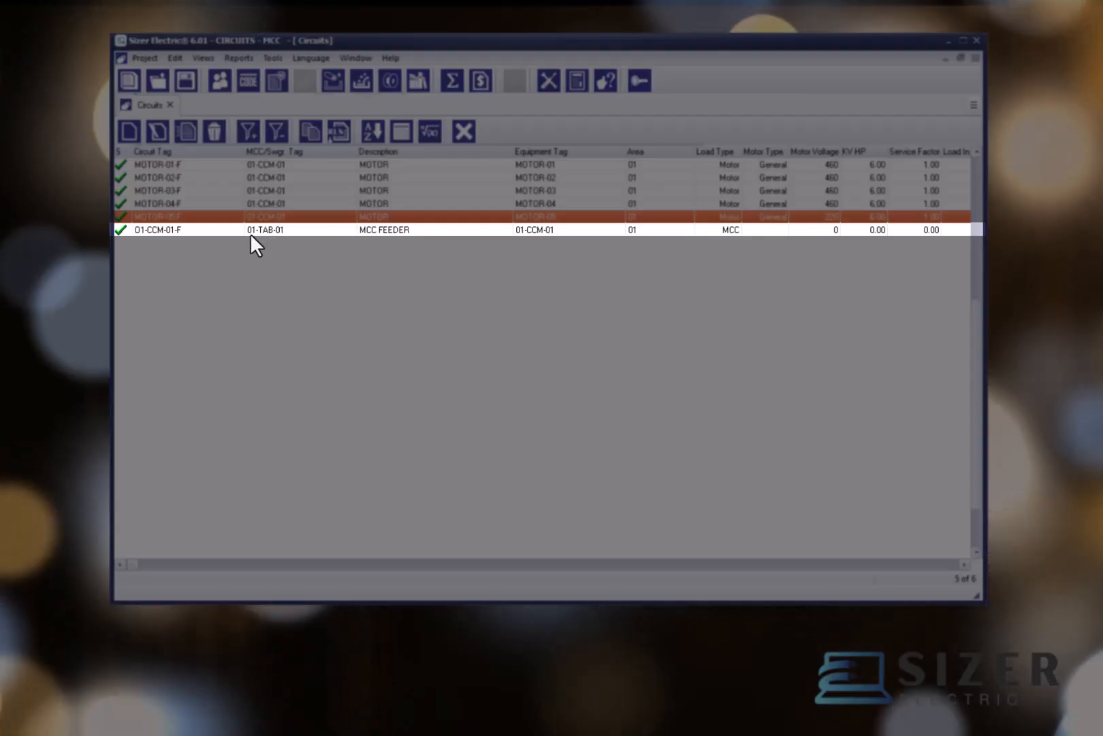
# Open the circuit data of the MCC feeder O1-CCM-01-F and check its equipment tag
pyautogui.click(229, 230)
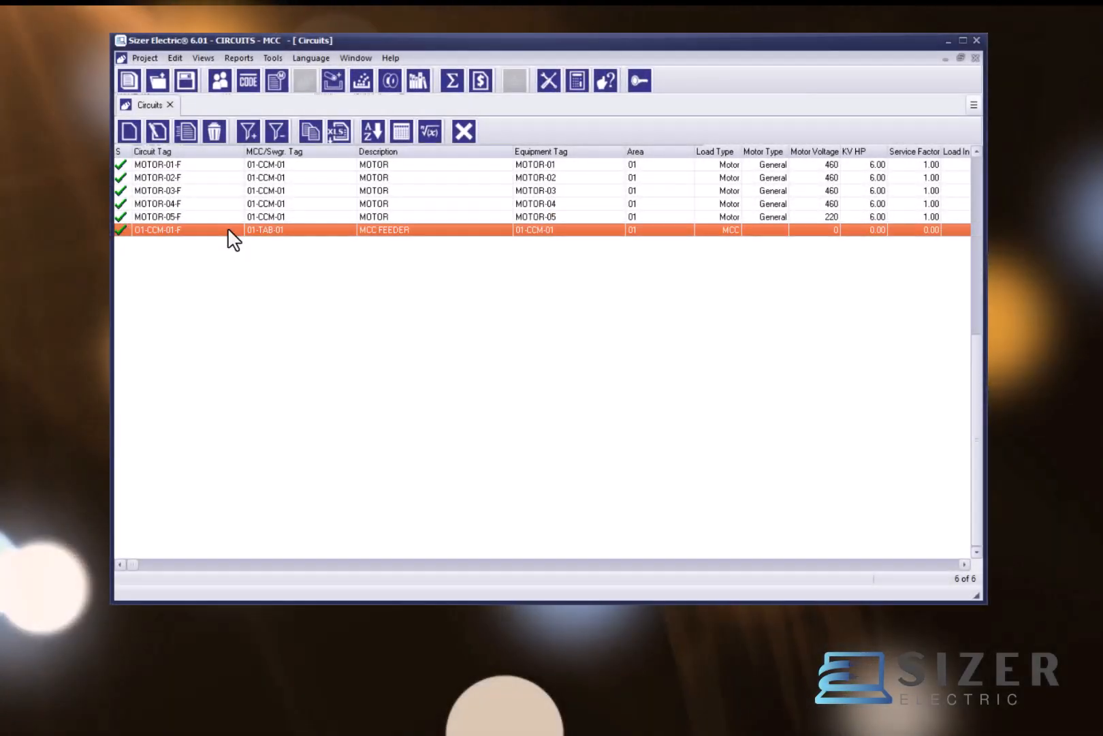
pyautogui.doubleClick(237, 230)
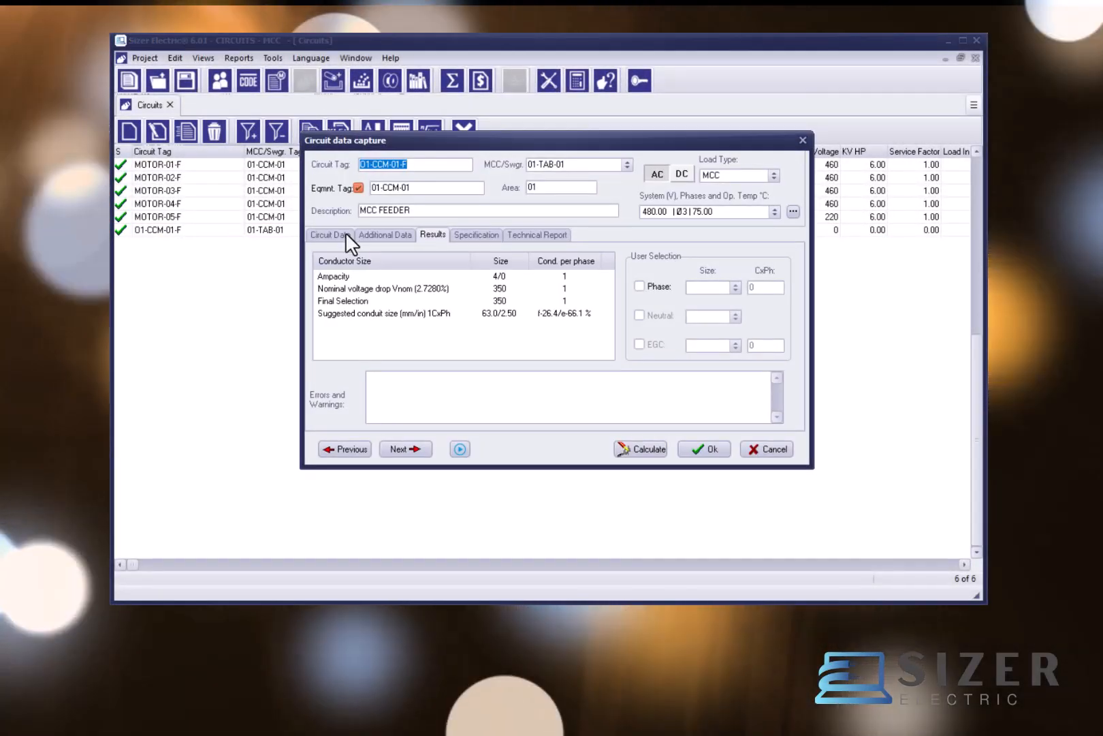
pyautogui.click(346, 234)
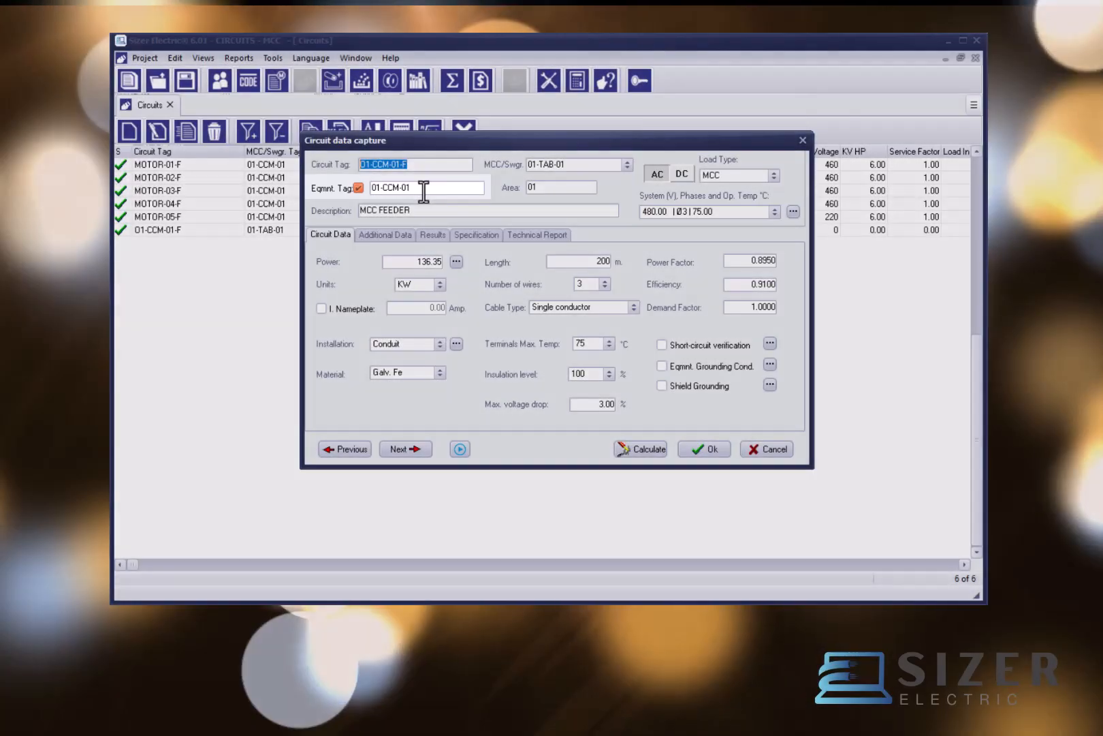
pyautogui.moveTo(423, 187); pyautogui.dragTo(367, 189)
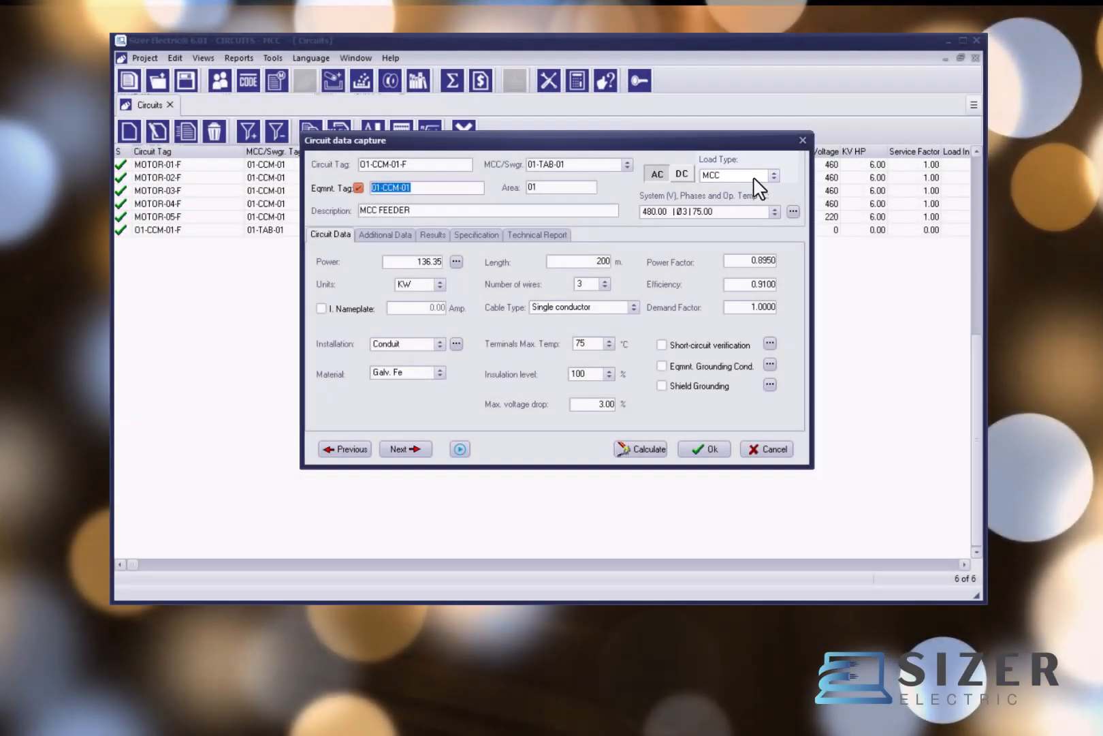
# Check the feeder's load type, description, equipment tag and the available system voltage options without changing them
pyautogui.click(757, 175)
pyautogui.click(735, 255)
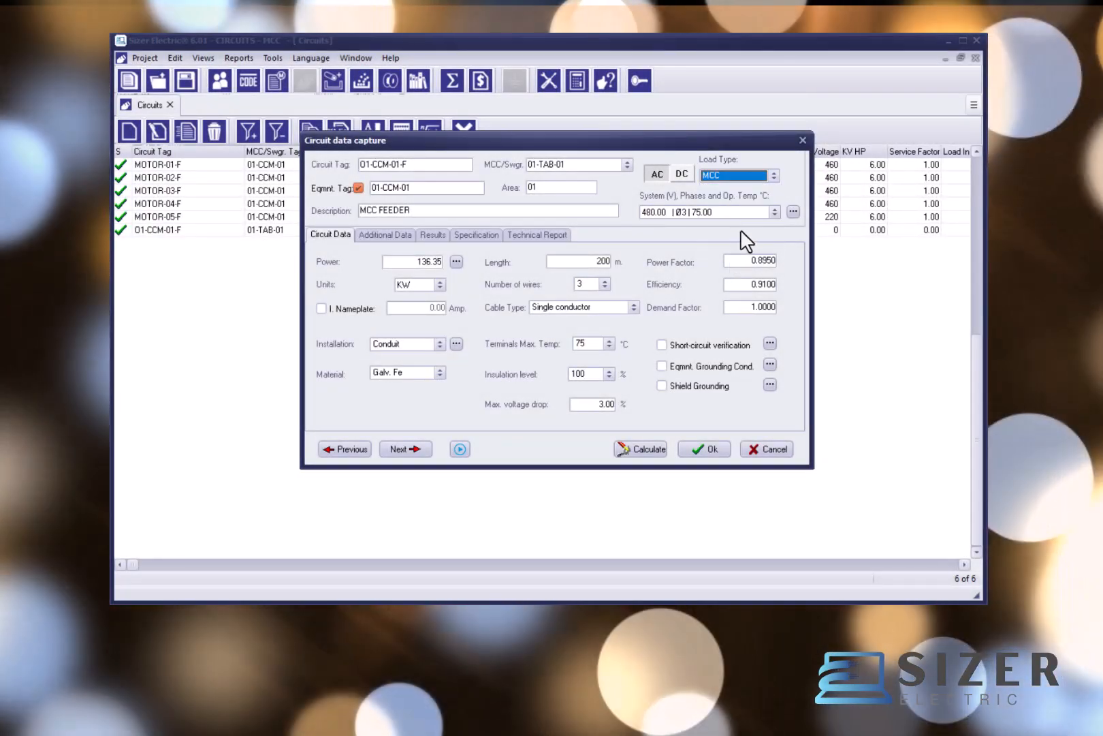
pyautogui.click(731, 212)
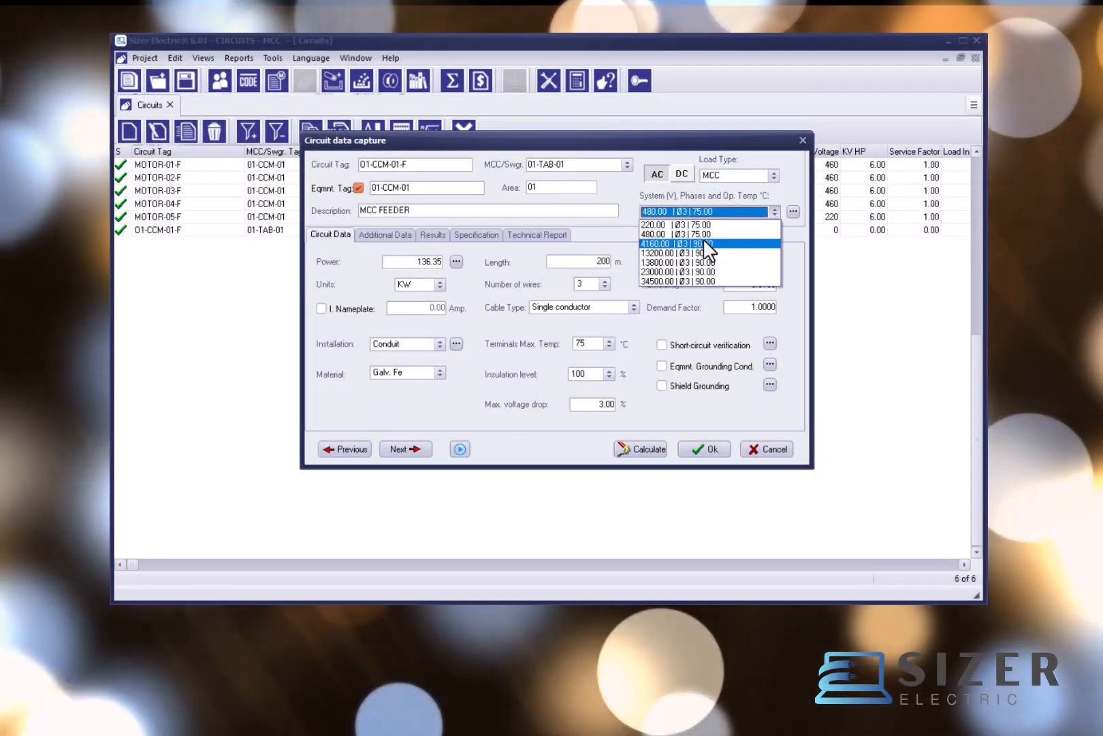
pyautogui.click(623, 245)
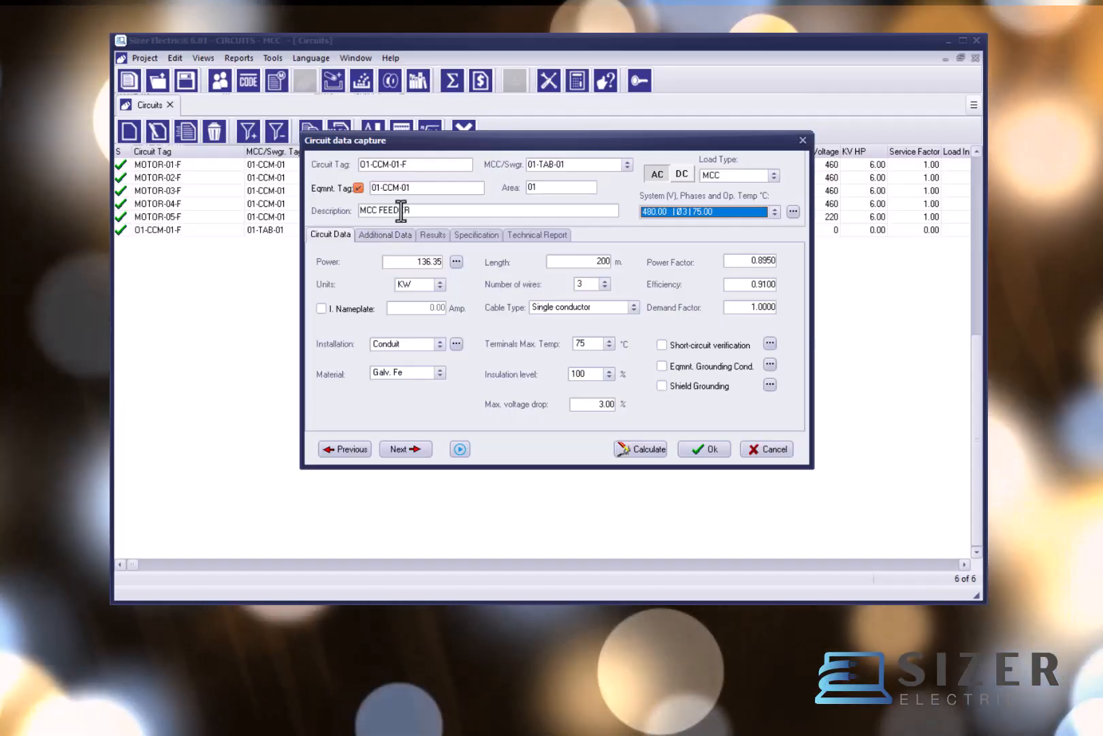
pyautogui.click(416, 210)
pyautogui.moveTo(424, 188); pyautogui.dragTo(365, 188)
pyautogui.click(716, 213)
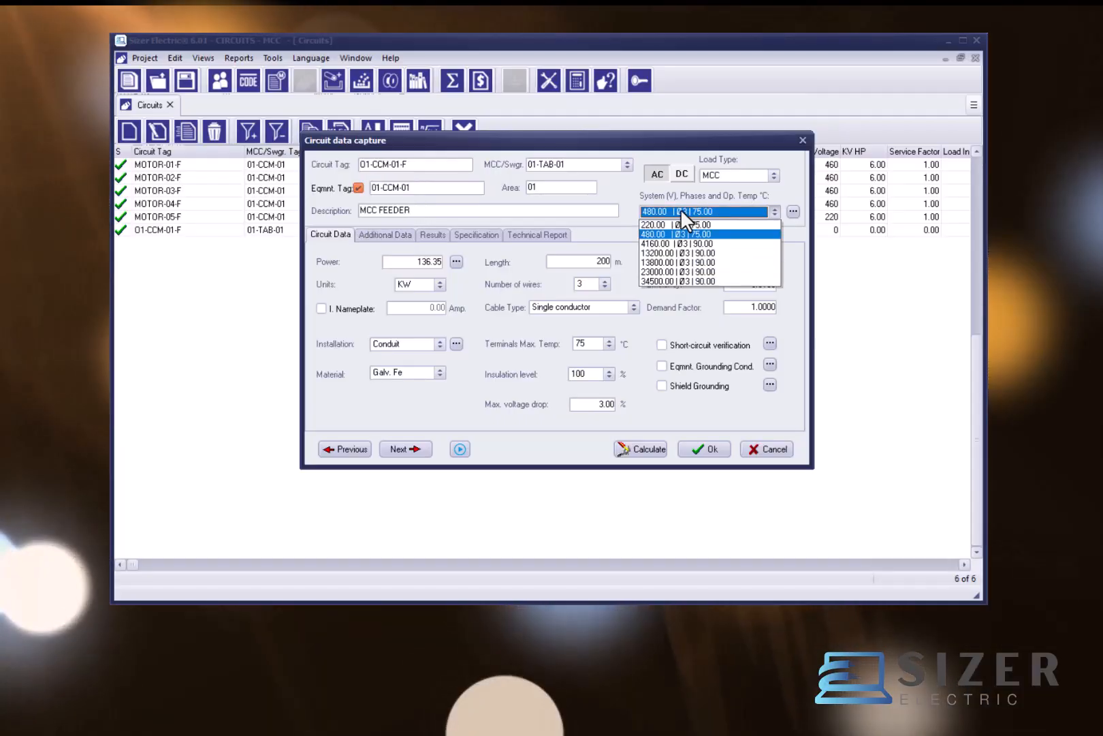
pyautogui.click(679, 216)
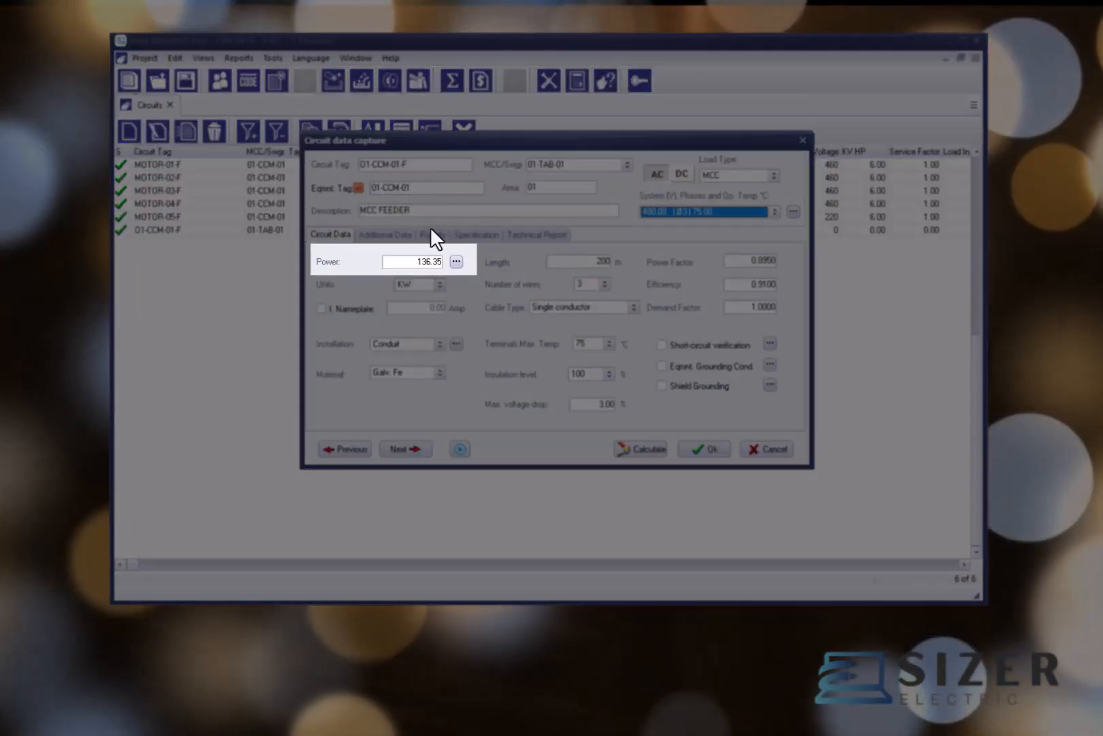
# View the current breakdown behind the feeder's power value and close it
pyautogui.click(425, 265)
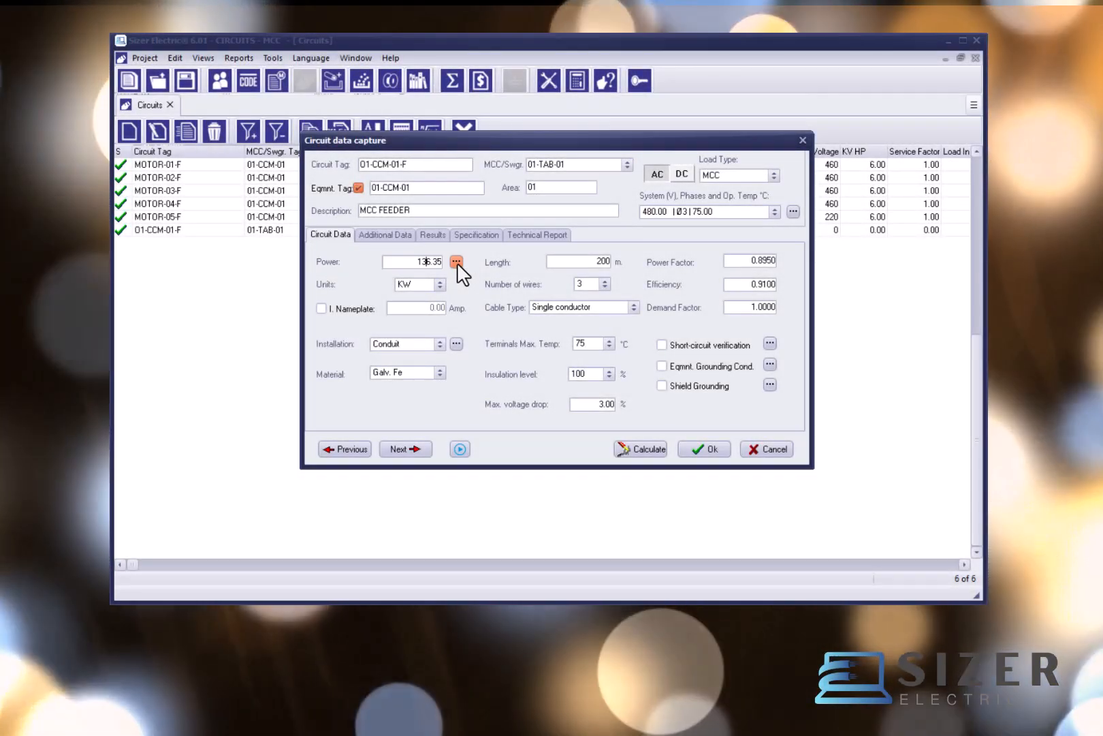
pyautogui.click(456, 262)
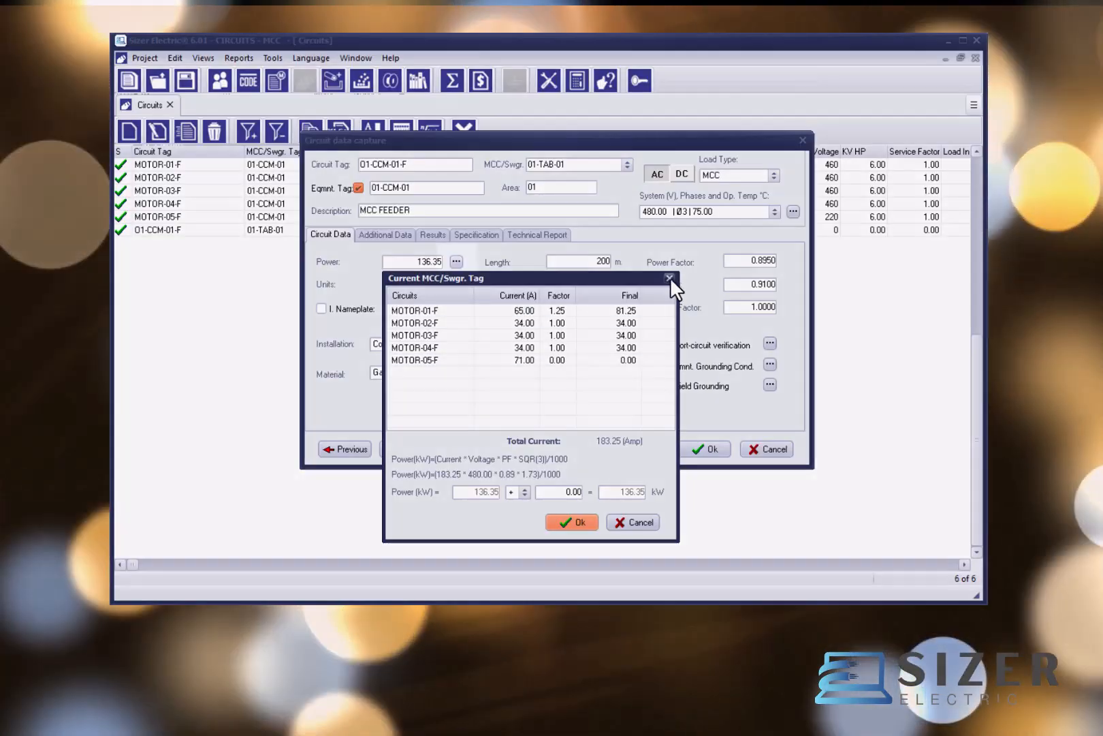
pyautogui.click(670, 277)
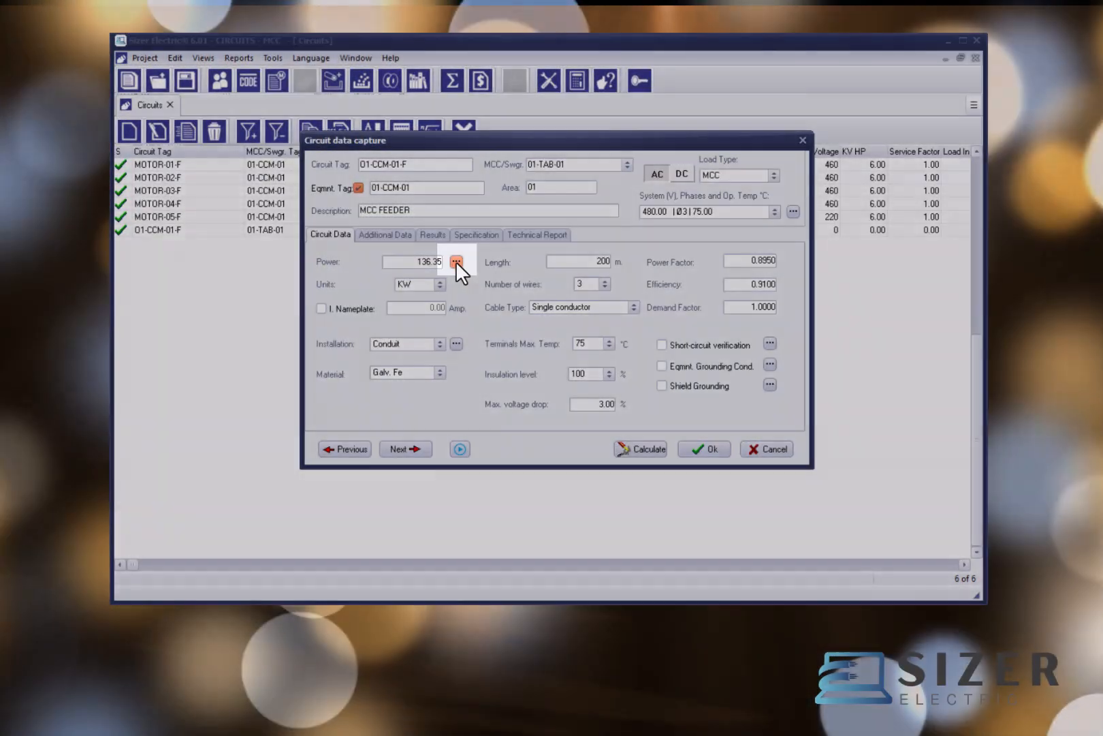
# Reopen the feeder's current breakdown and examine each motor circuit's factor and the add-or-subtract power adjustment
pyautogui.click(456, 262)
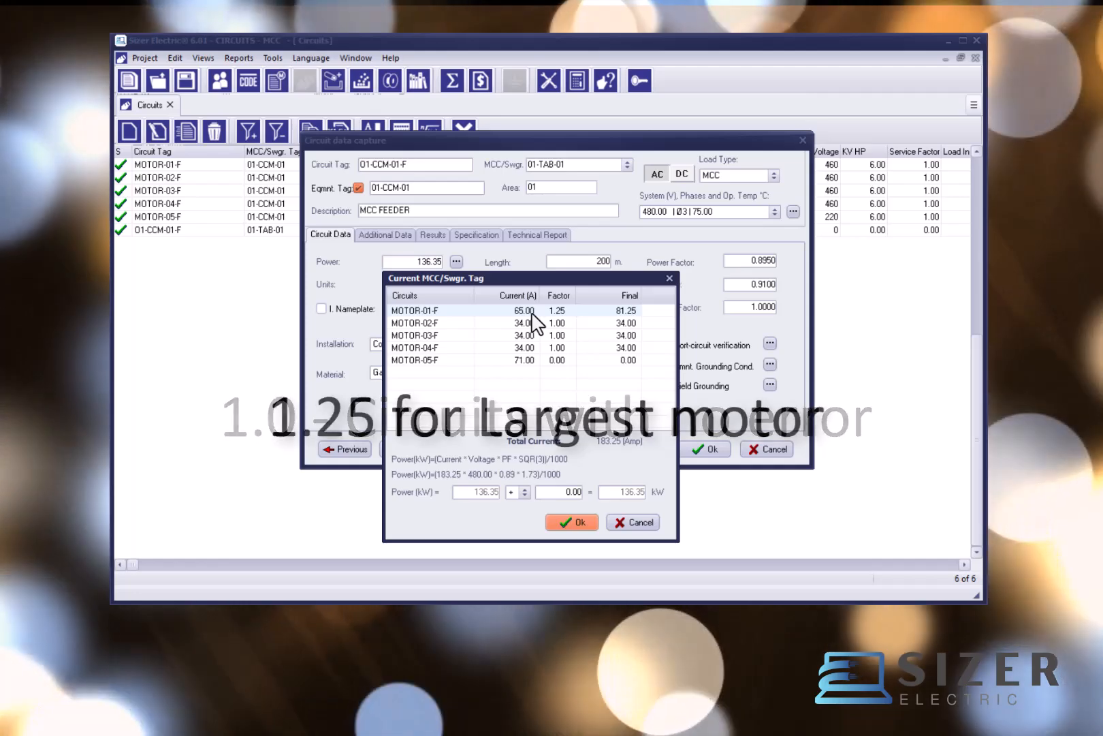
pyautogui.click(555, 312)
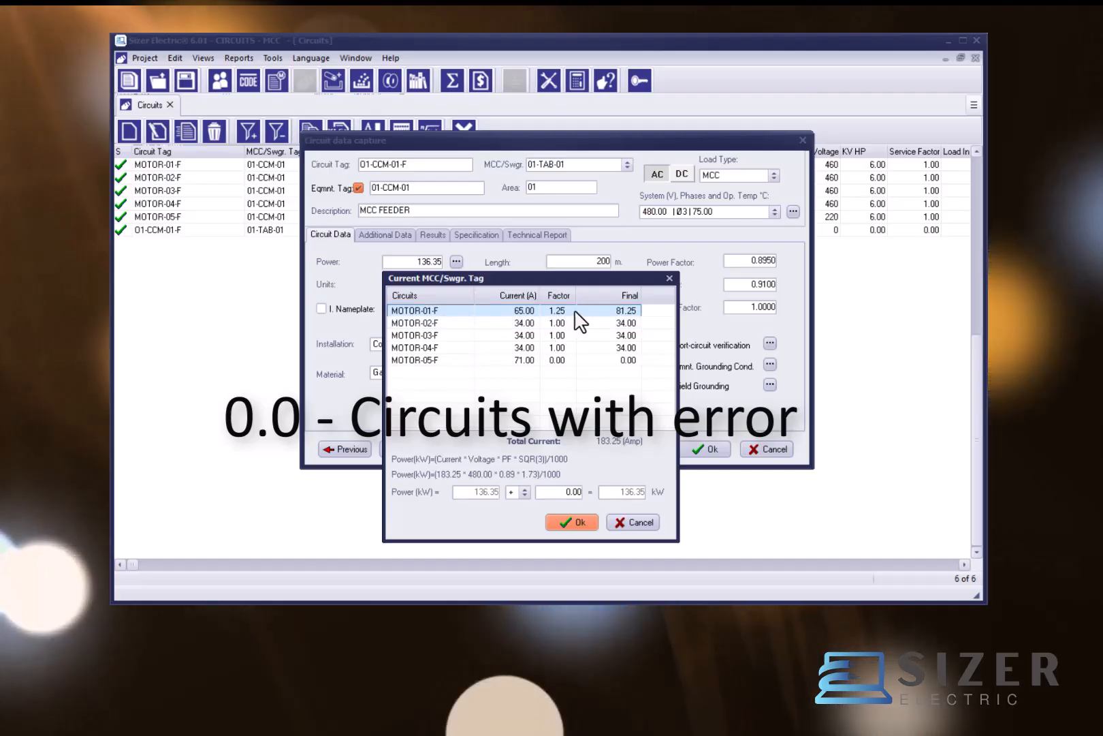
pyautogui.click(565, 360)
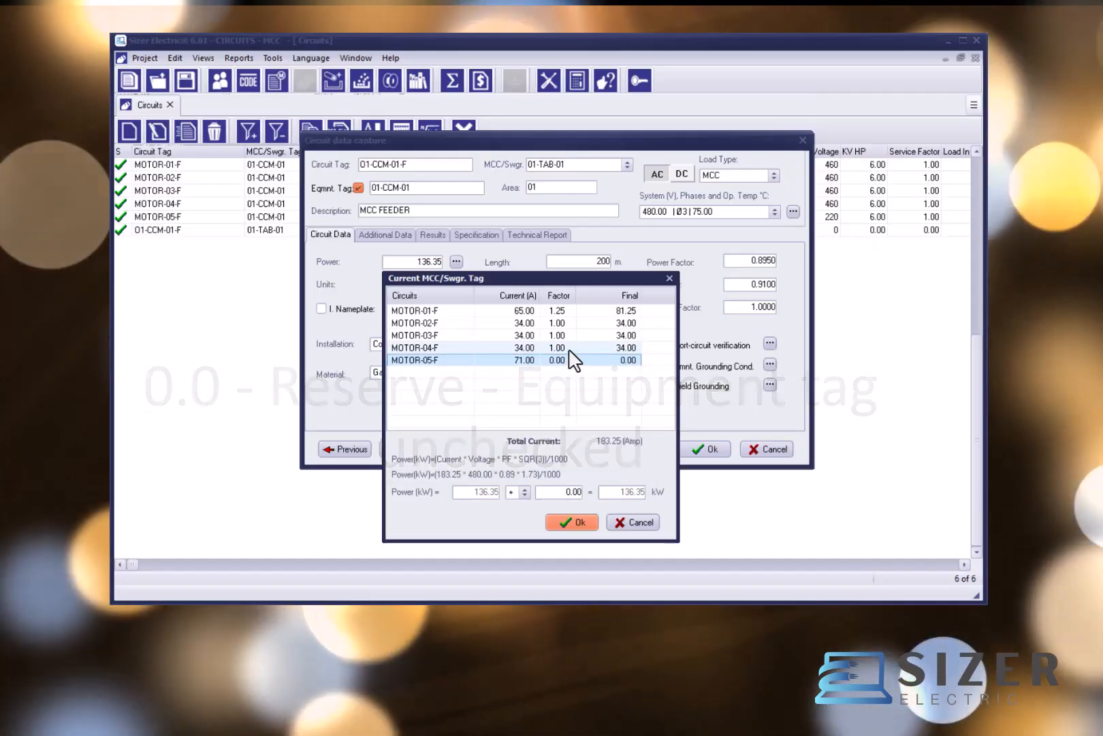
pyautogui.click(572, 314)
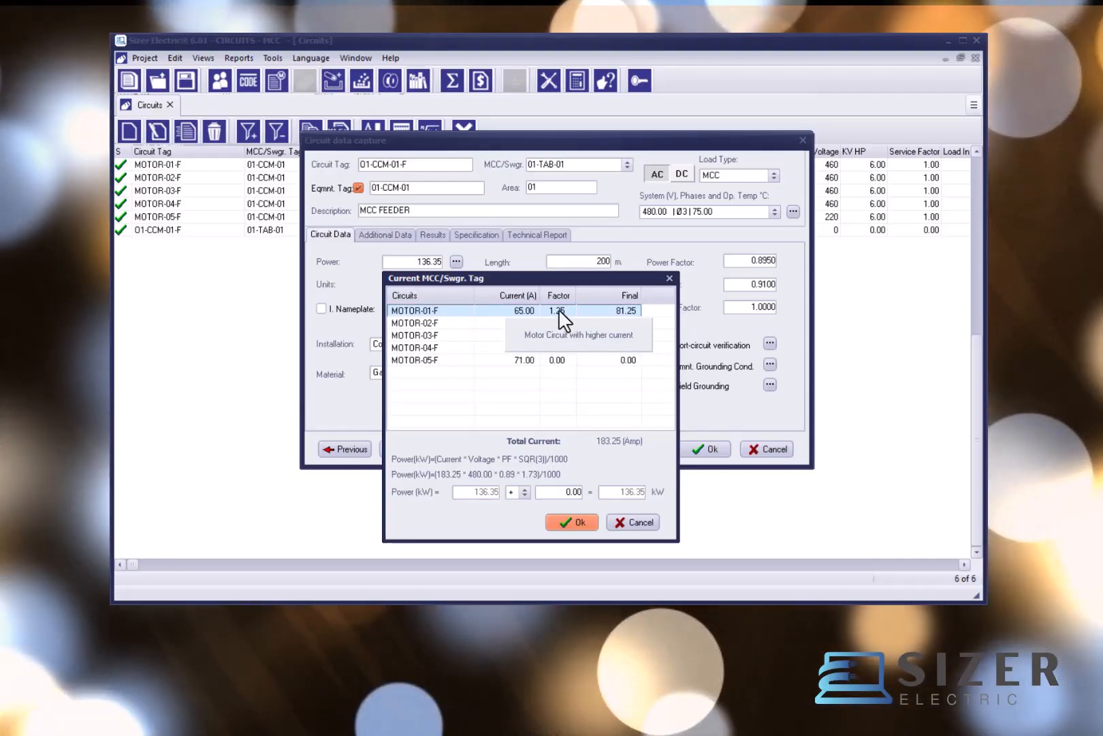
pyautogui.click(563, 322)
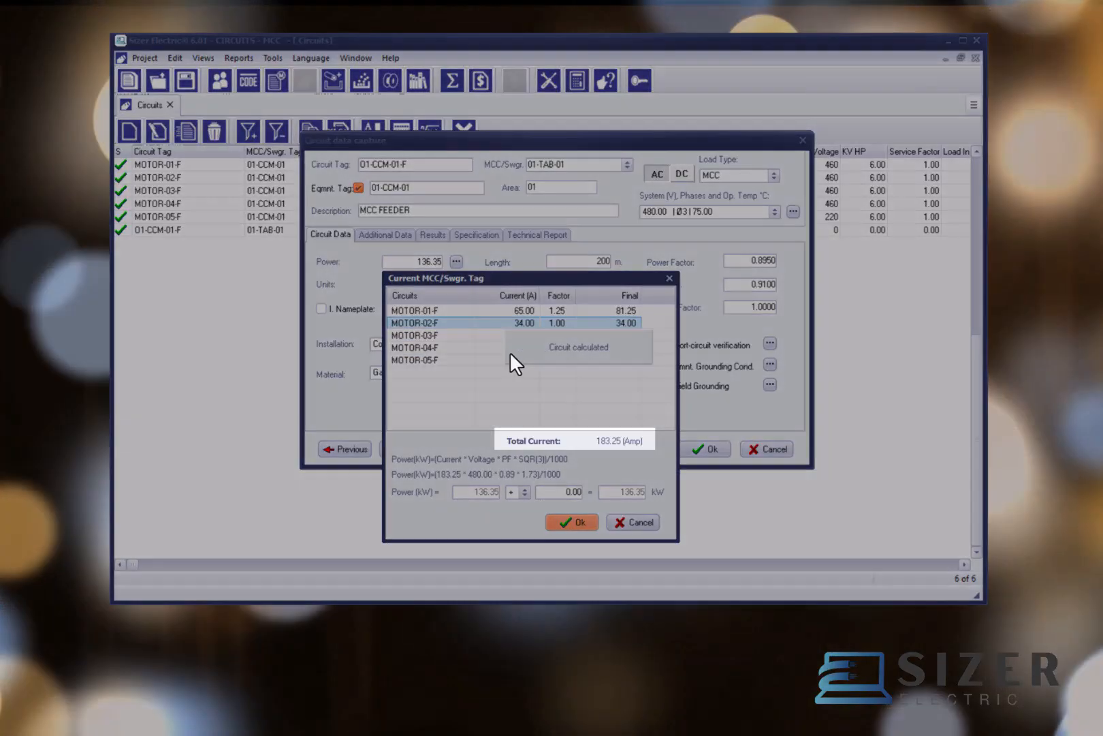
pyautogui.click(500, 336)
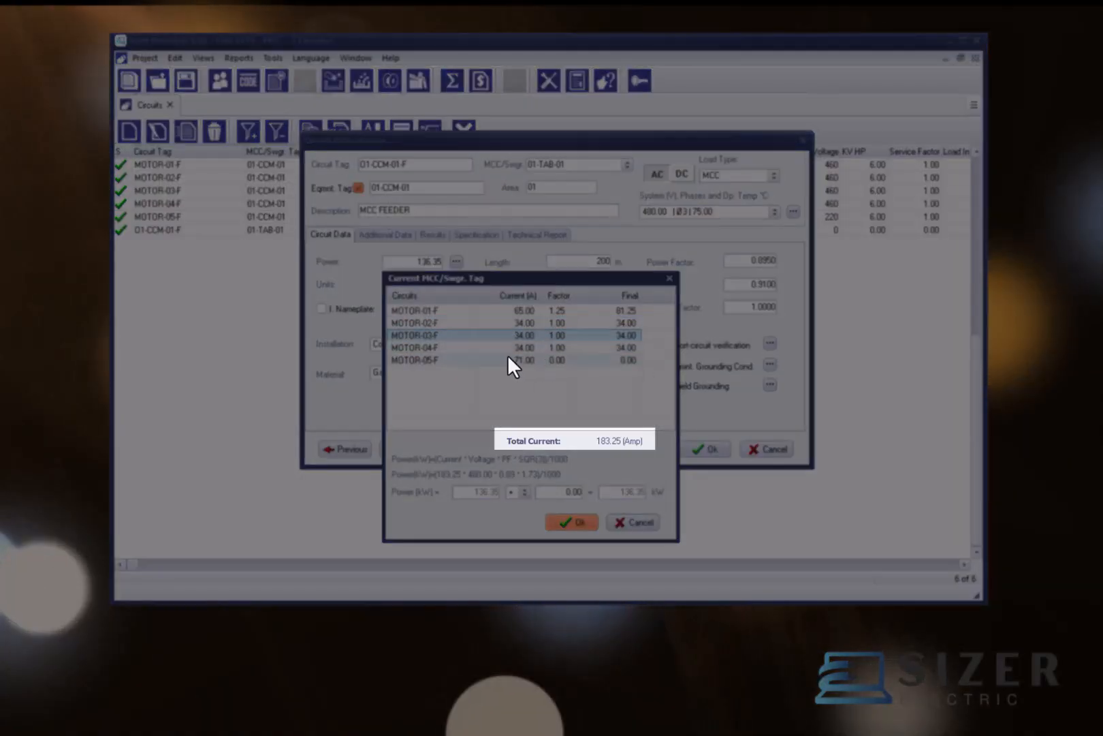
pyautogui.click(505, 358)
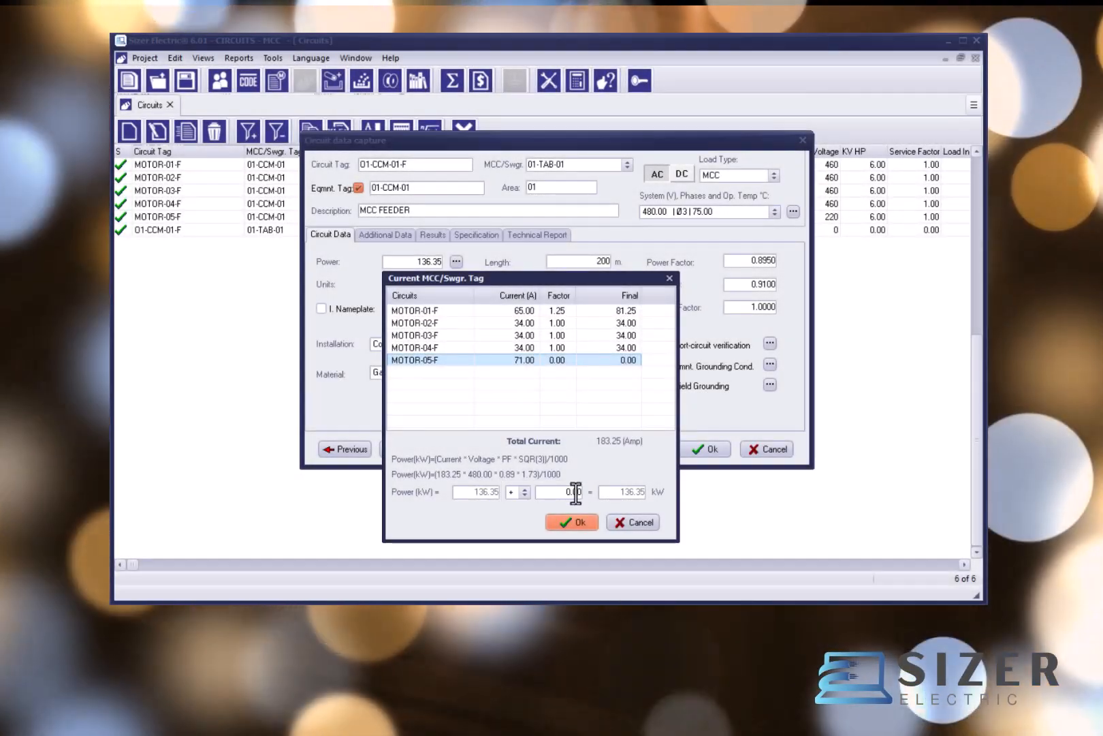
pyautogui.moveTo(558, 494); pyautogui.dragTo(596, 492)
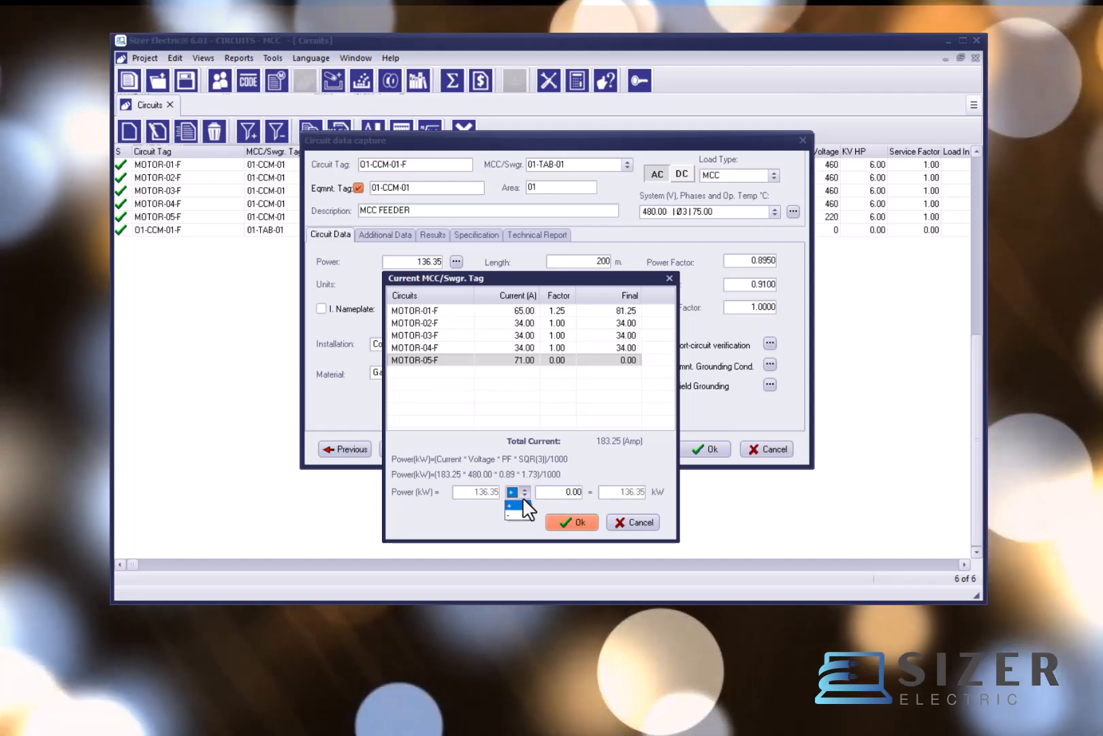
pyautogui.click(574, 490)
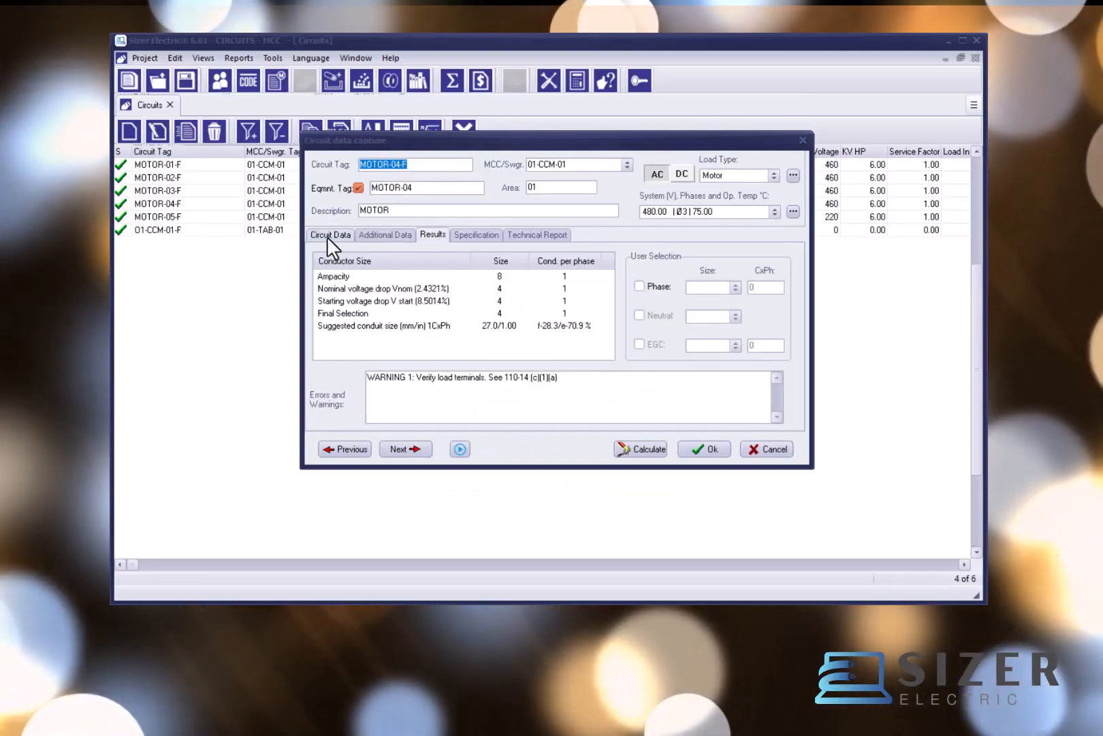
# Set the power of MOTOR-04-F to 30 HP, update its power factor and efficiency, and save the recalculated circuit
pyautogui.click(327, 236)
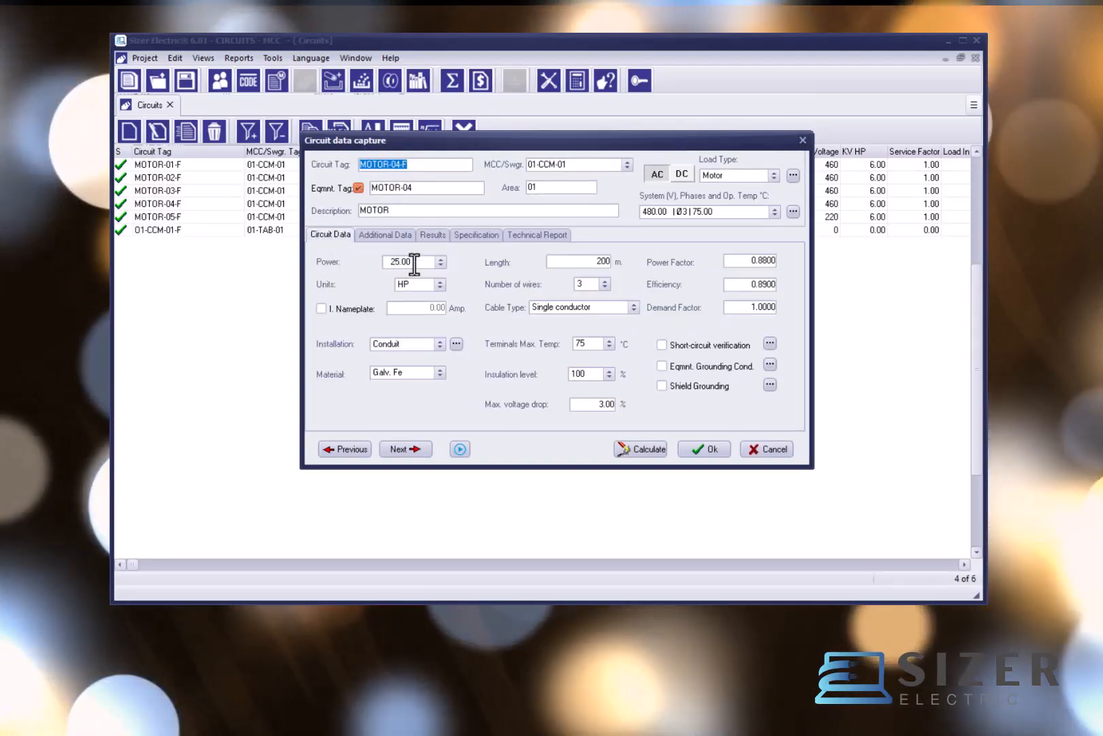
pyautogui.doubleClick(409, 262)
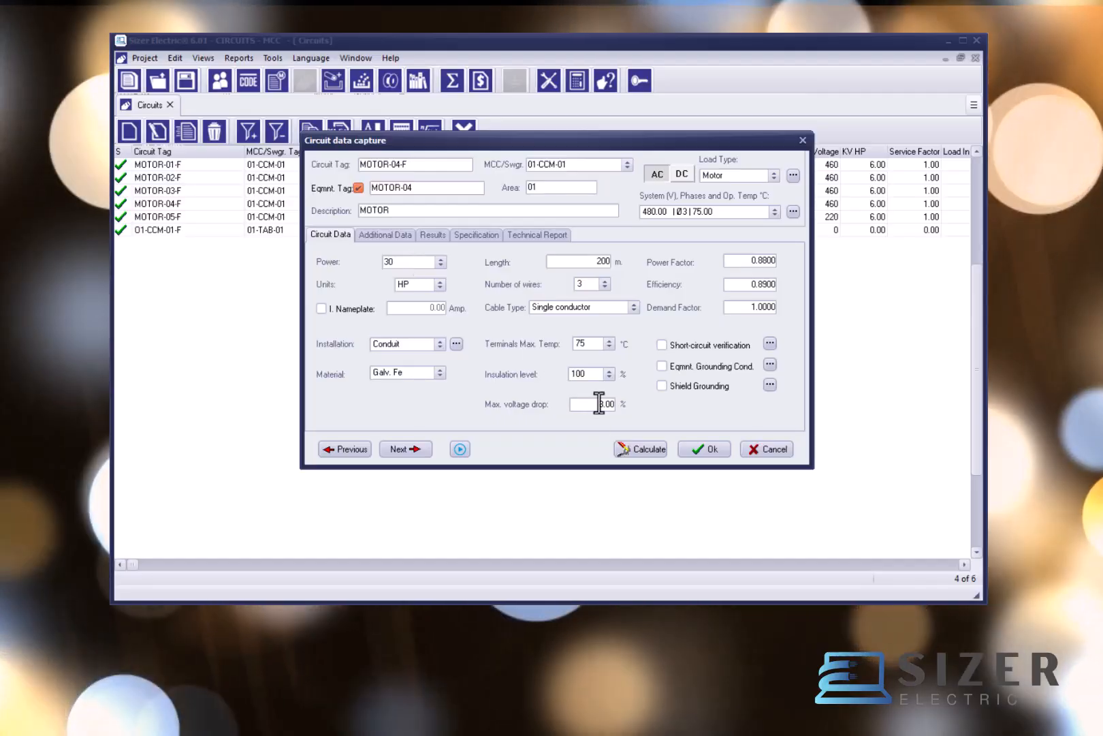
pyautogui.click(652, 443)
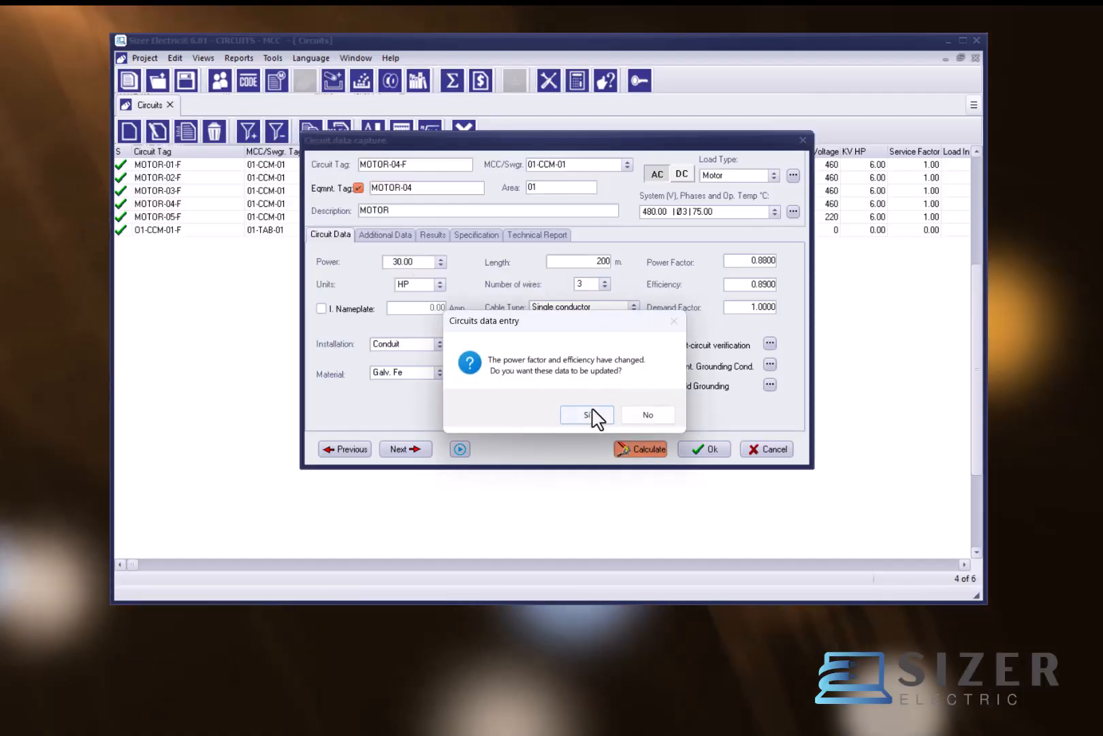
pyautogui.click(587, 415)
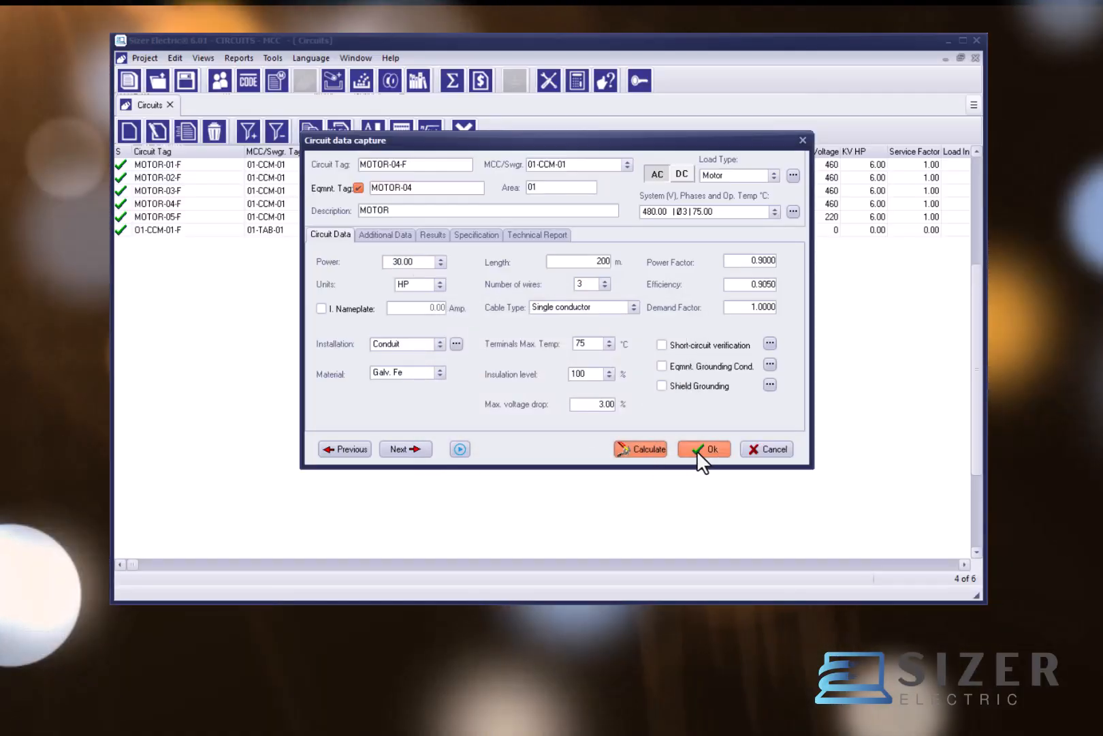
pyautogui.click(700, 449)
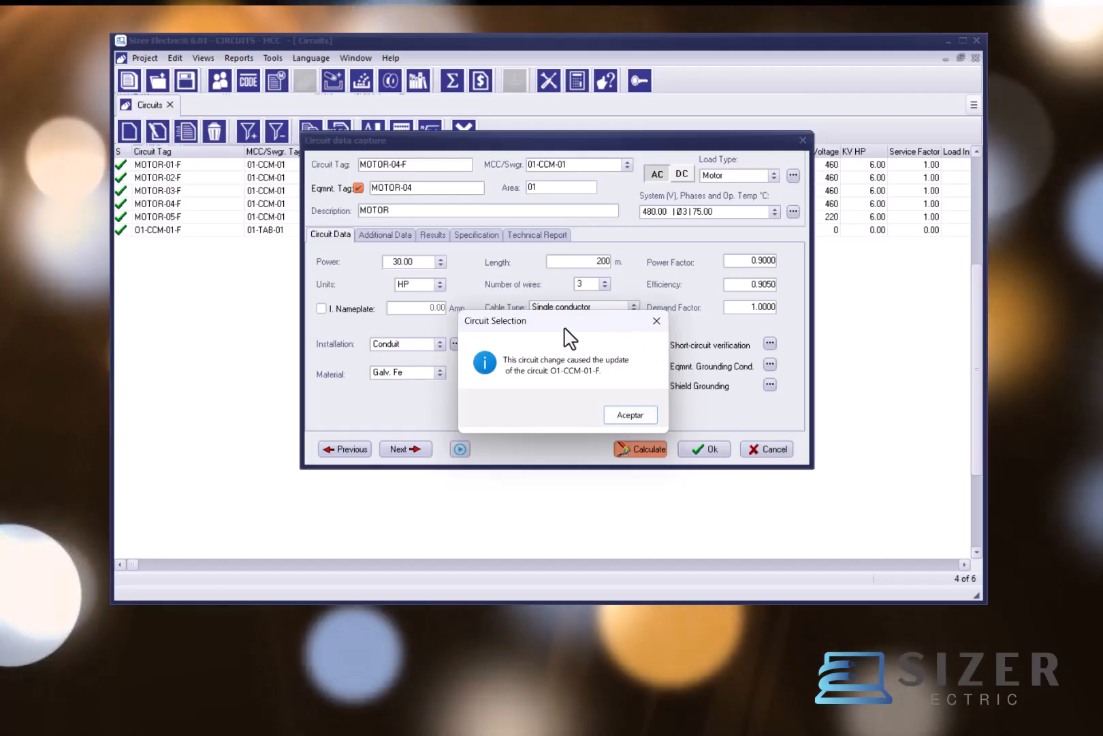
pyautogui.click(637, 415)
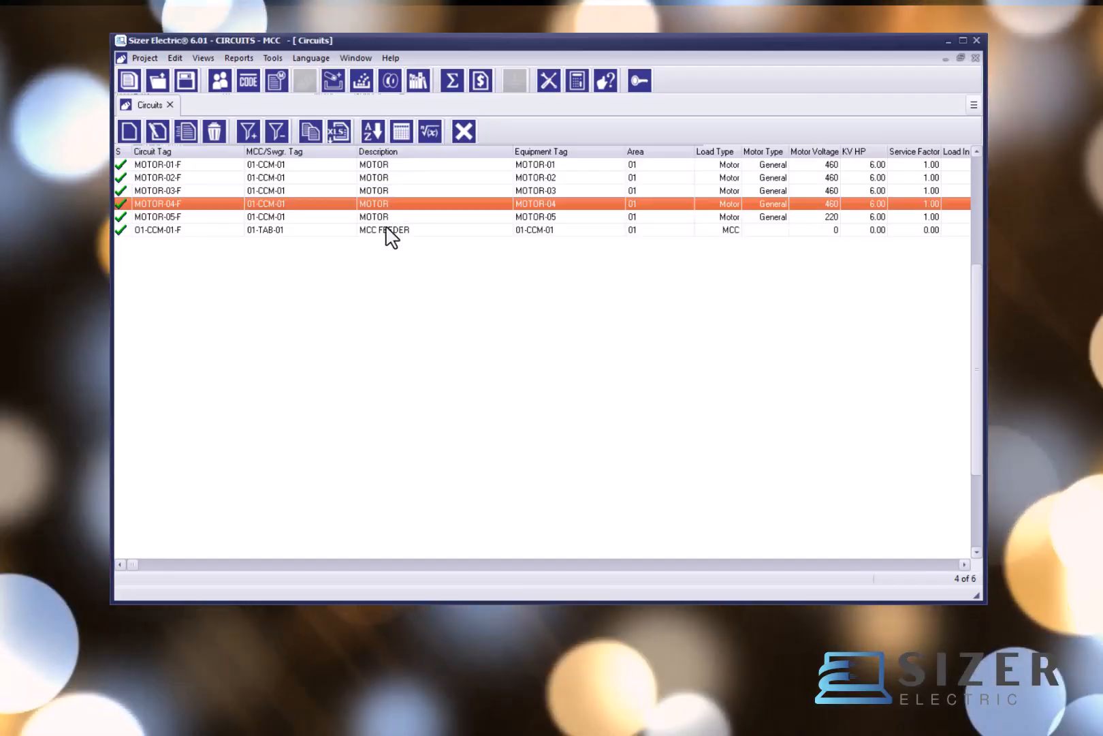
# Examine the motor load table in the calculation sheet of MCC feeder O1-CCM-01-F and close the sheet and the circuit list
pyautogui.click(387, 231)
pyautogui.click(422, 130)
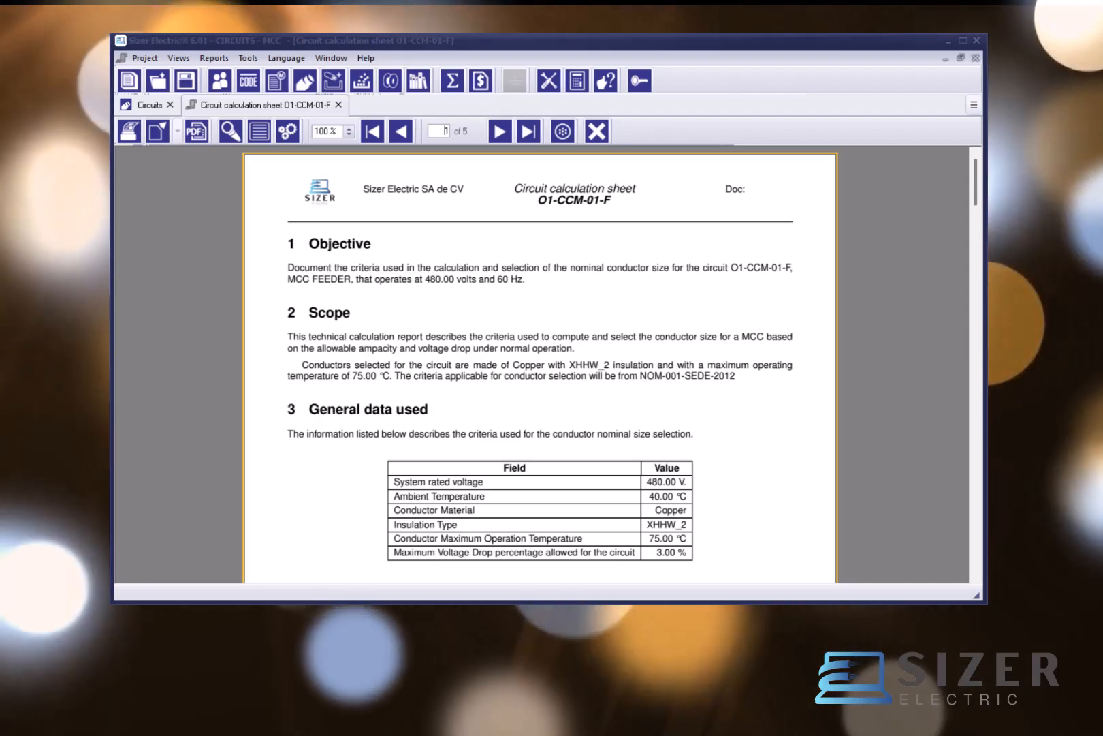
pyautogui.scroll(-5, 409, 368)
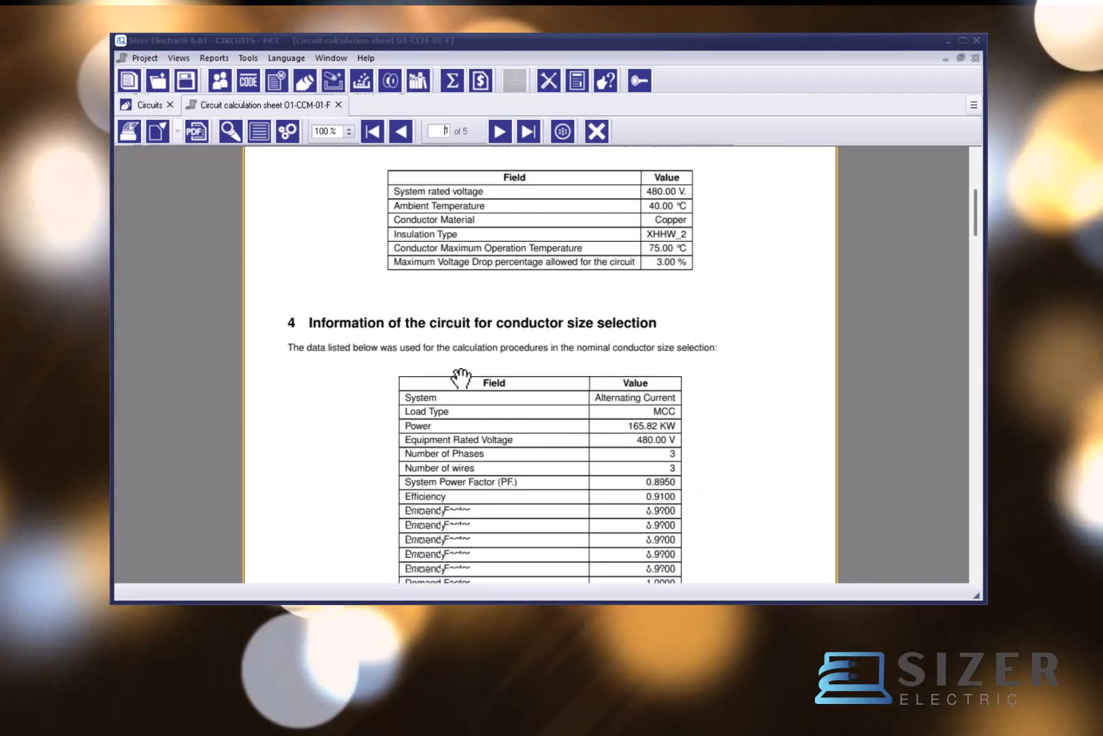
pyautogui.scroll(-11, 461, 376)
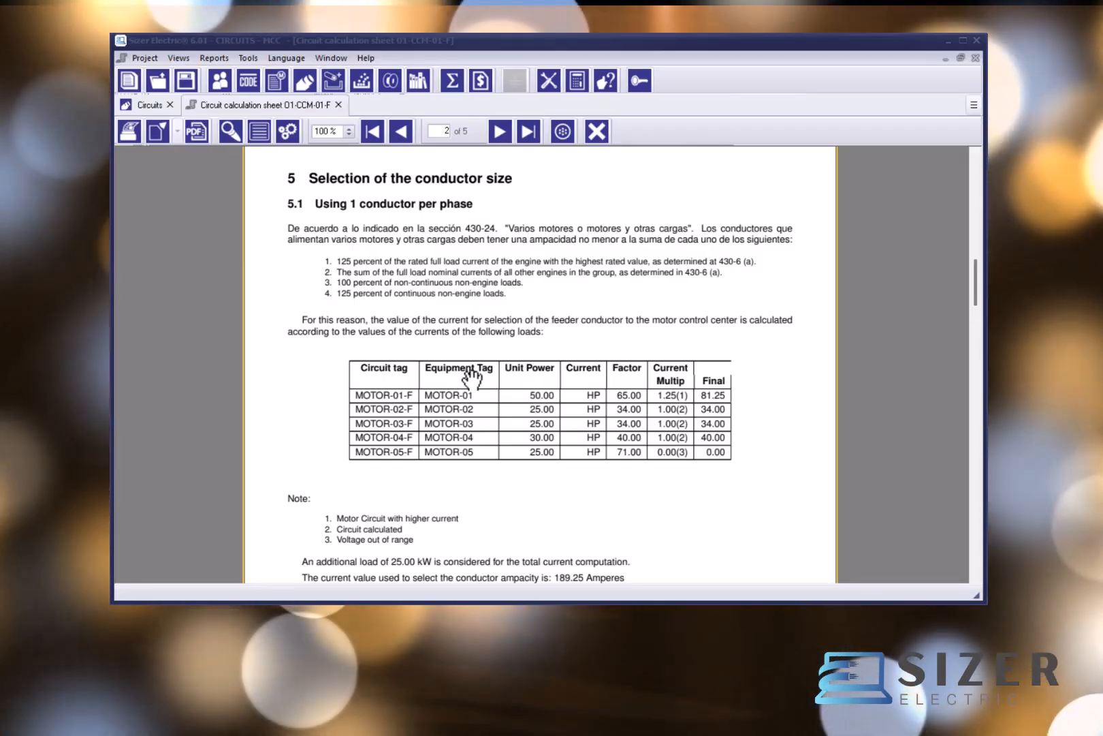
pyautogui.scroll(-1, 472, 375)
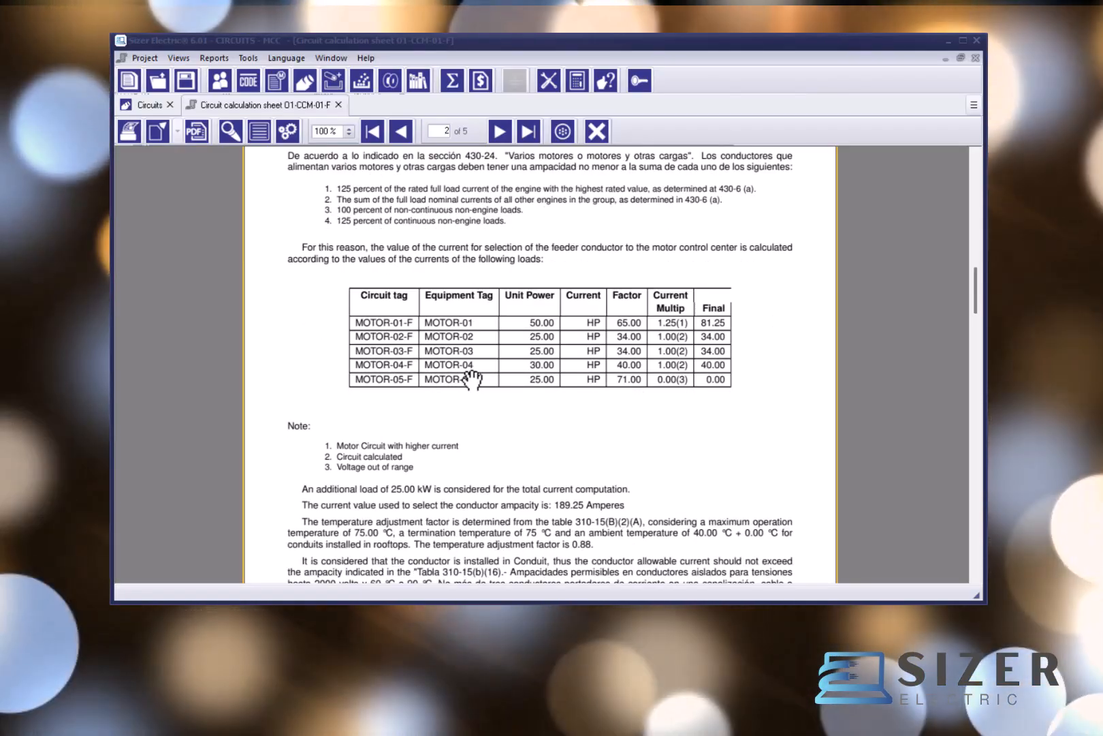
pyautogui.scroll(-1, 476, 382)
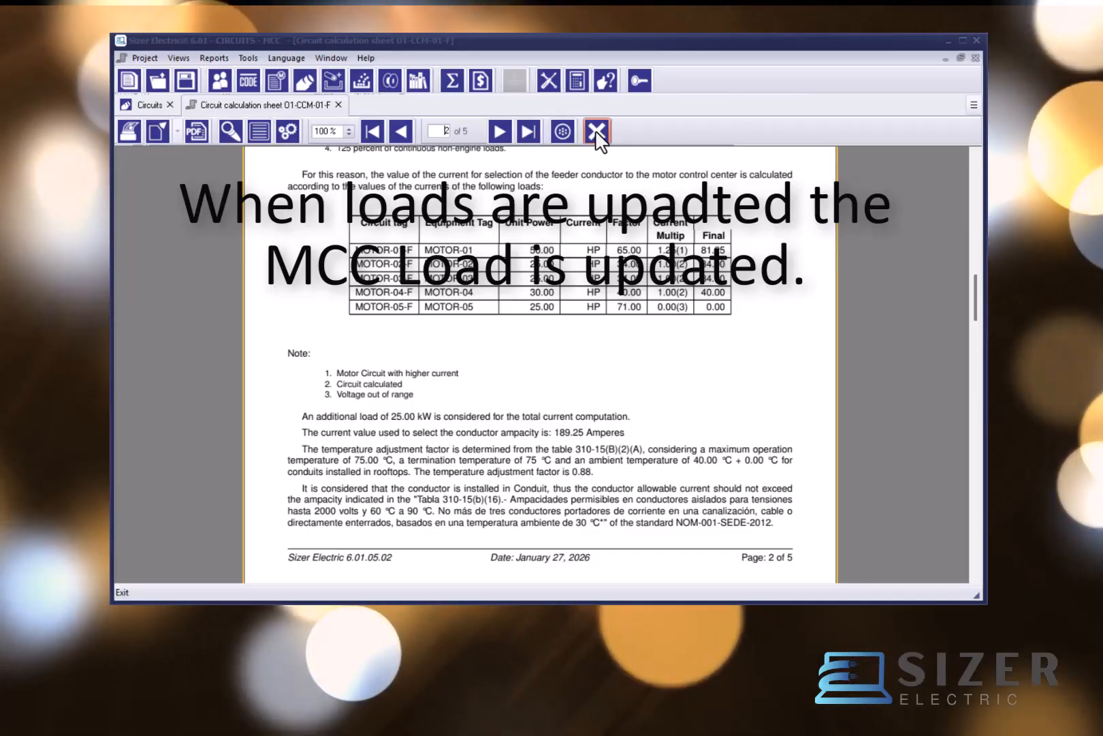
pyautogui.click(597, 131)
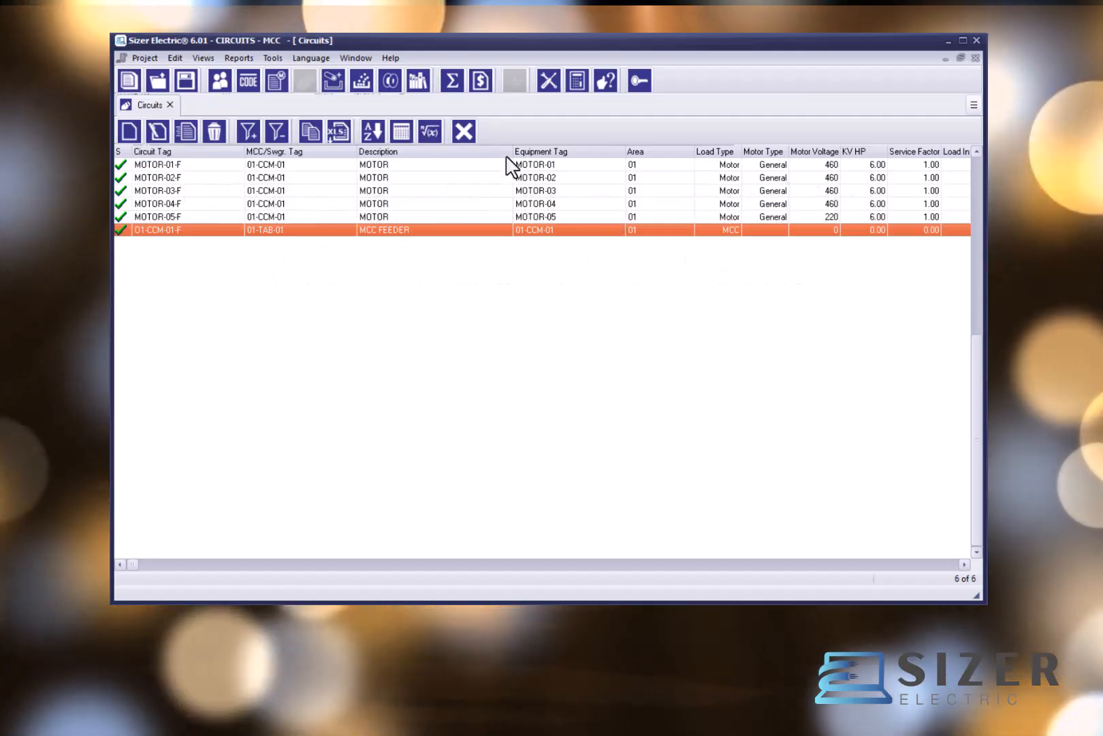
pyautogui.click(464, 131)
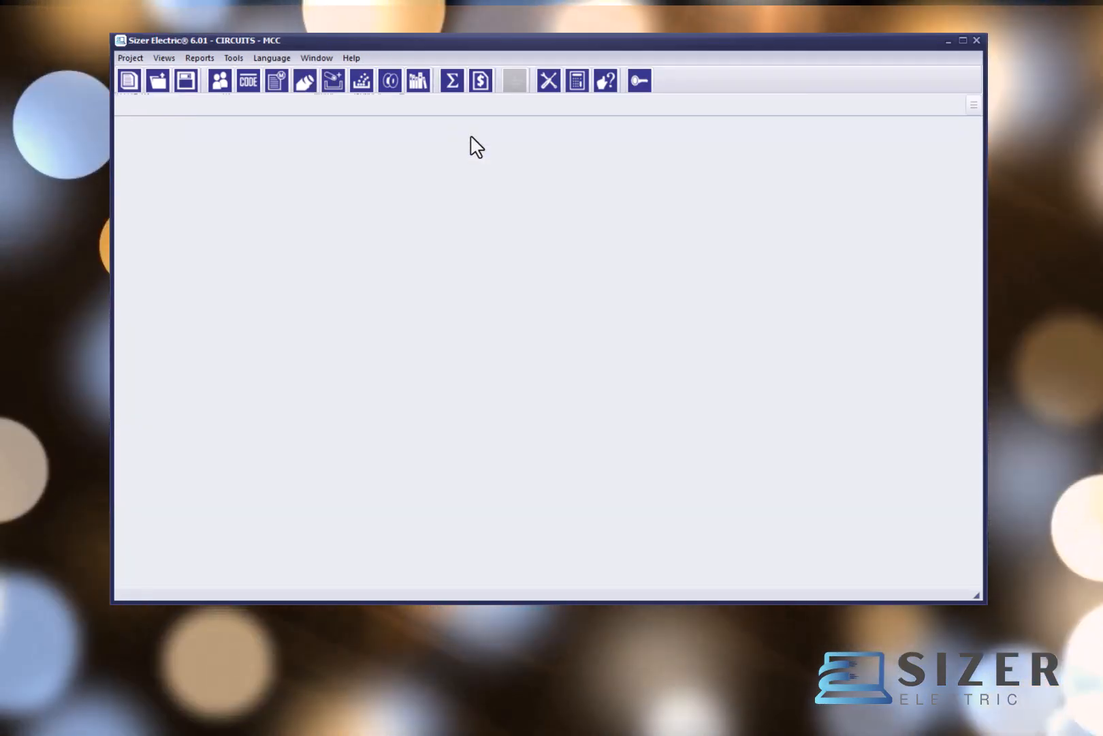